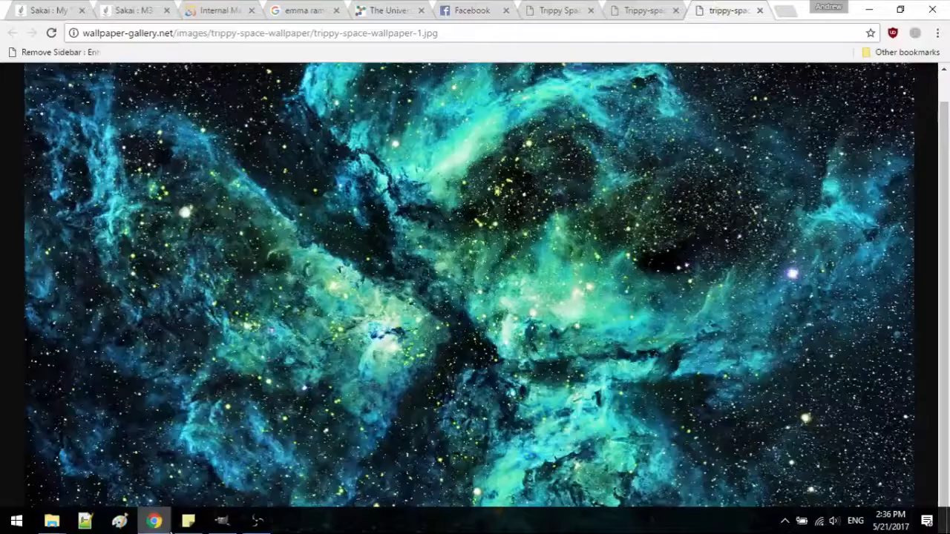
Copy the space wallpaper from the browser into the GIMP image and name the layers doublelift and space.
right_click(499, 183)
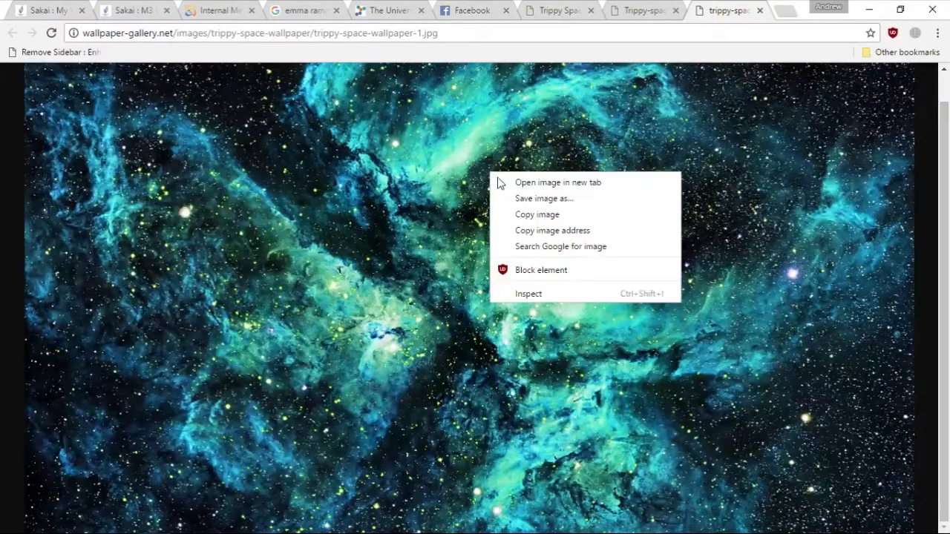
left_click(522, 215)
left_click(863, 8)
key("ctrl+v")
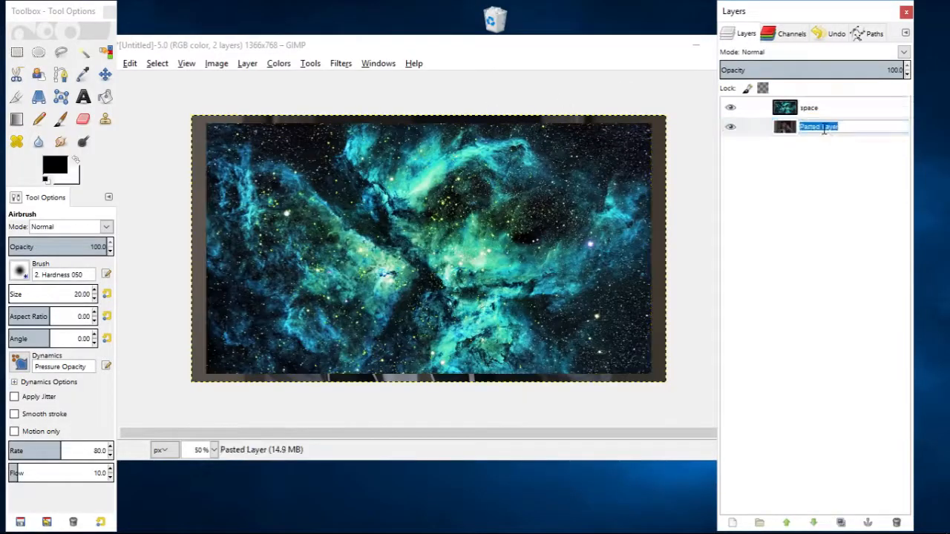
type("doublelift")
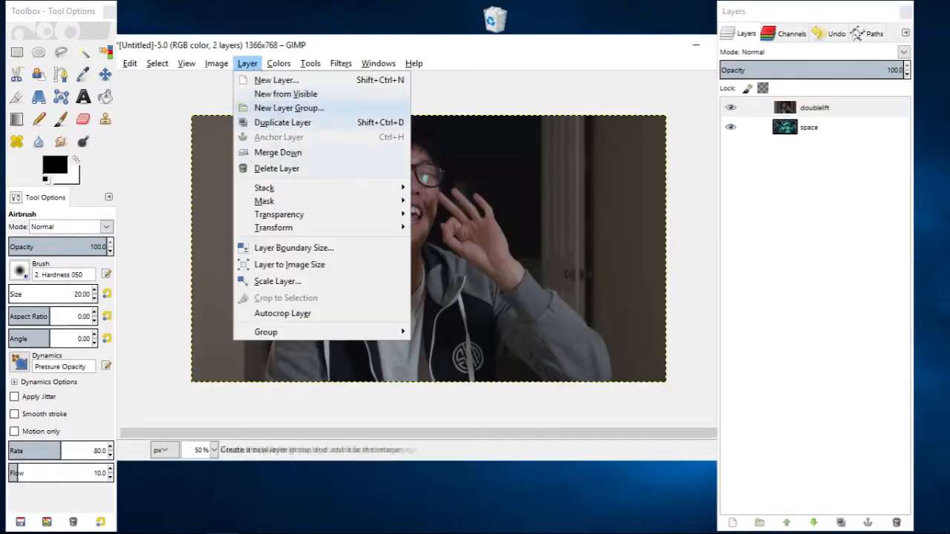
Scale the doublelift layer to 80 percent of its size.
left_click(305, 284)
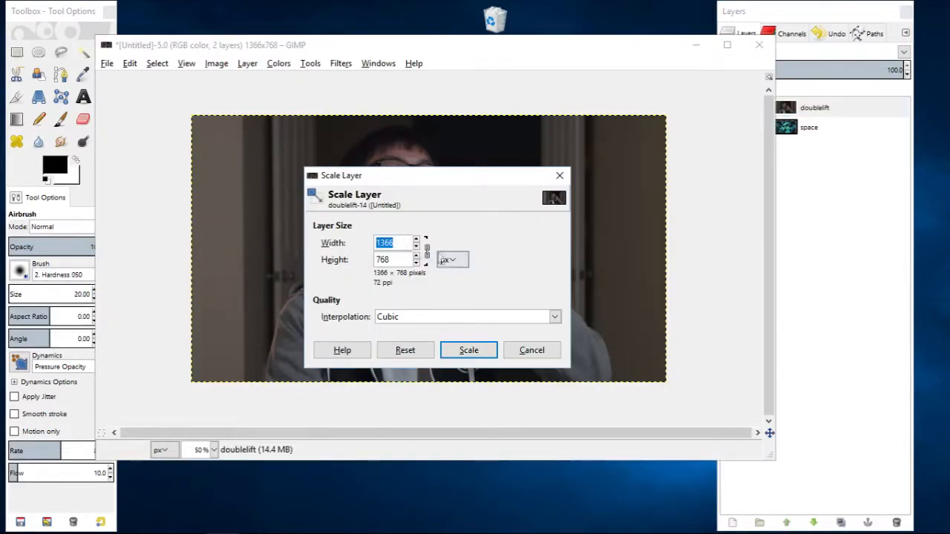
left_click(450, 259)
left_click(450, 273)
type("80.01")
left_click(468, 351)
Set the image's canvas size to 1280 × 720 pixels.
left_click(216, 64)
left_click(256, 187)
type("1280")
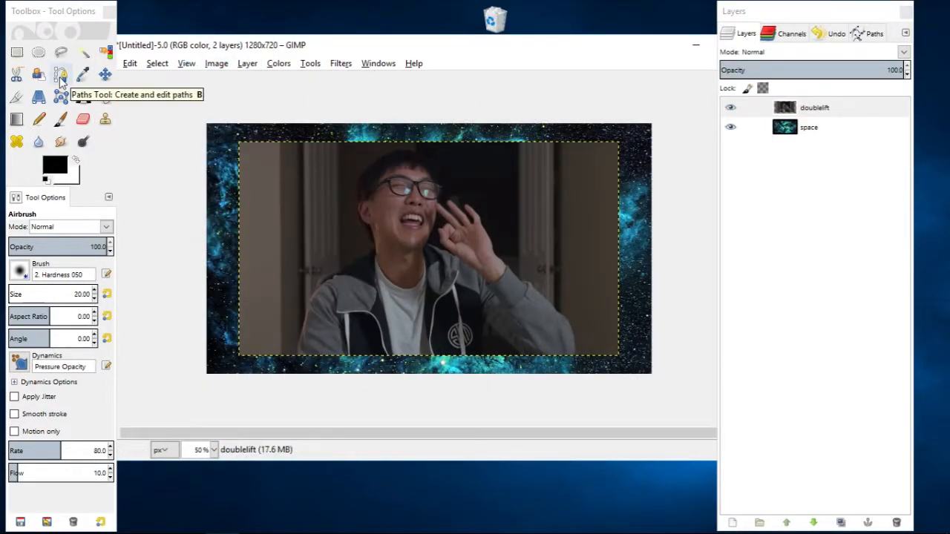
Start a path with the Paths tool just below the photo and trace up the outer edge of the lowered arm's sleeve.
left_click(61, 78)
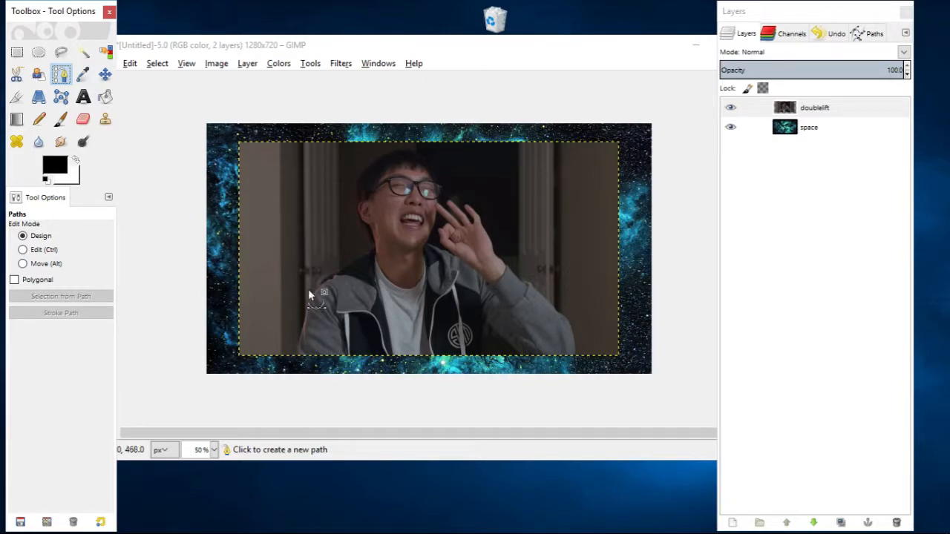
scroll(306, 345, "up", 2)
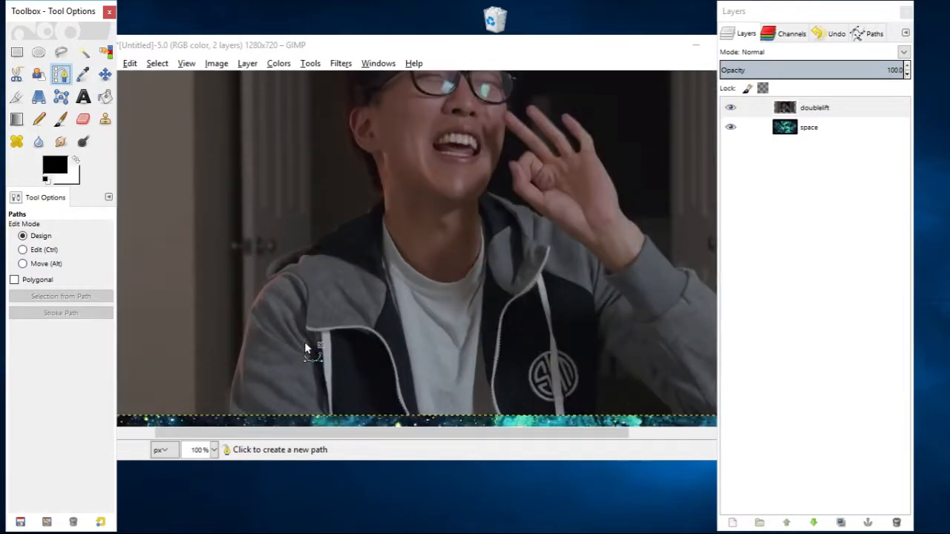
left_click_drag(332, 299, 401, 206)
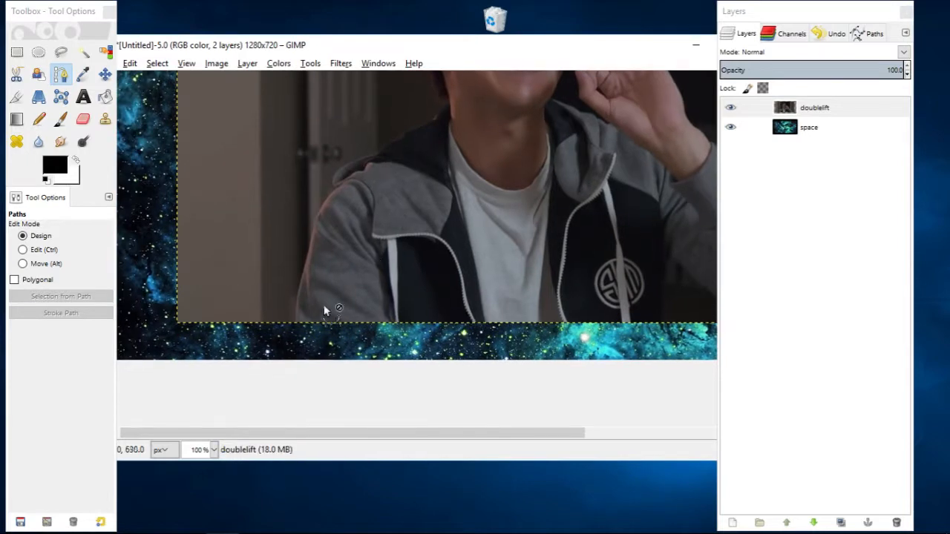
scroll(311, 312, "up", 2)
left_click(282, 345)
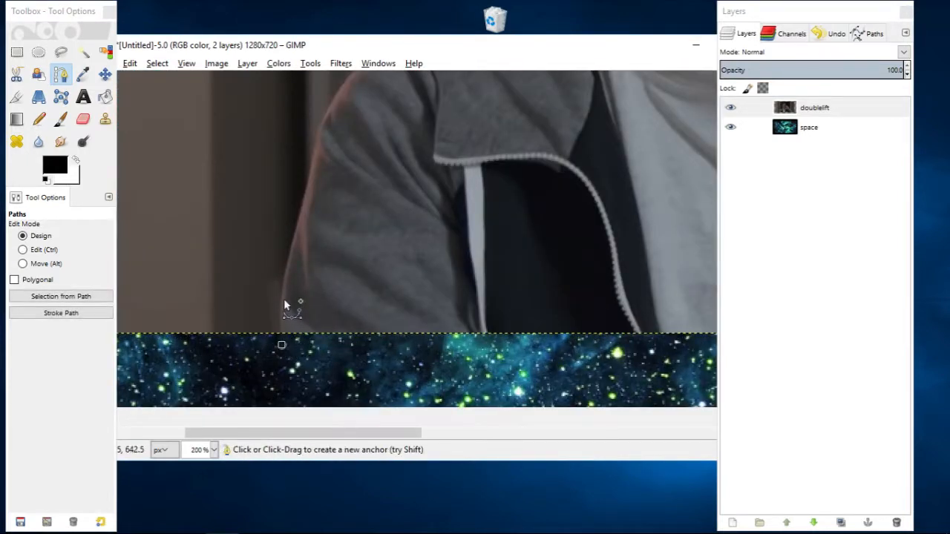
left_click(279, 305)
left_click(288, 260)
left_click(311, 167)
left_click(317, 129)
left_click(332, 99)
scroll(347, 85, "up", 2)
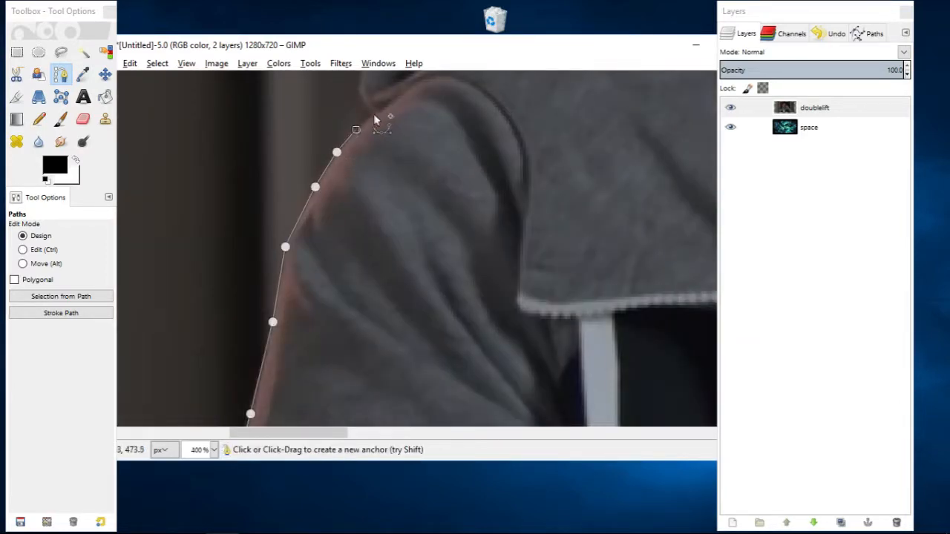
Continue the path over the shoulder of the lowered arm and along the outer edge of the hood.
left_click(374, 115)
left_click_drag(374, 115, 350, 247)
left_click(334, 222)
left_click(336, 199)
left_click(358, 170)
left_click(388, 150)
left_click(435, 128)
left_click(492, 109)
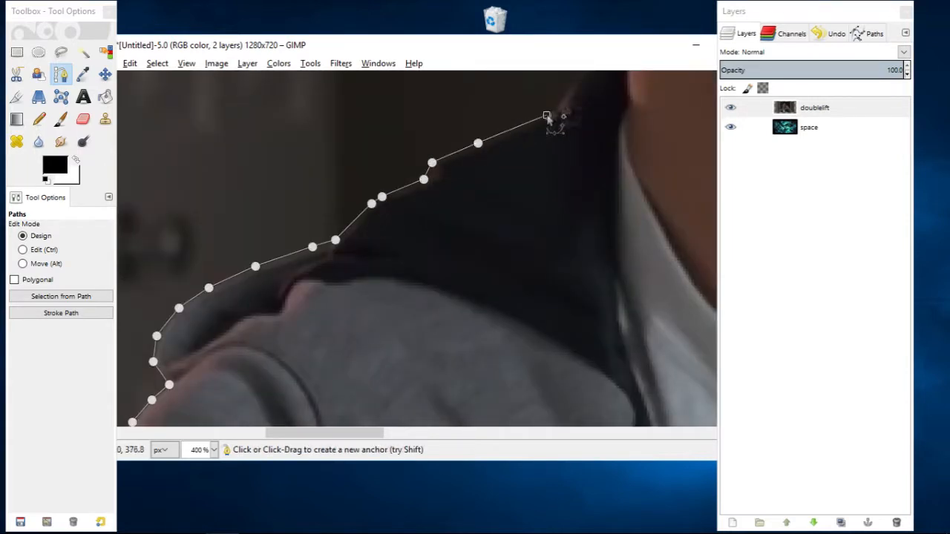
Trace the path up the dark collar to the point where it meets the neck.
left_click_drag(548, 117, 425, 237)
left_click(438, 225)
left_click(450, 209)
left_click(459, 196)
left_click(500, 171)
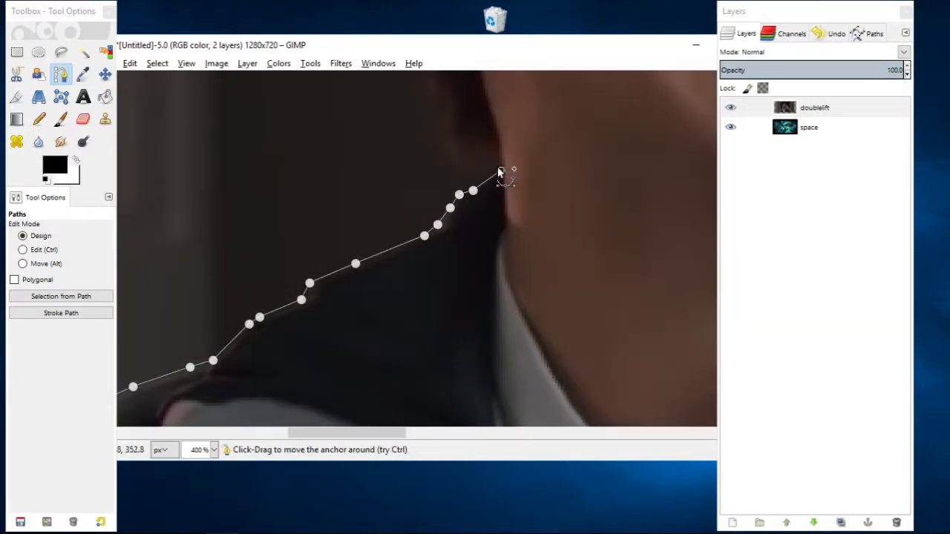
Extend the path around the hair behind the neck and loosely up beside the ear.
left_click(446, 138)
left_click_drag(450, 138, 538, 212)
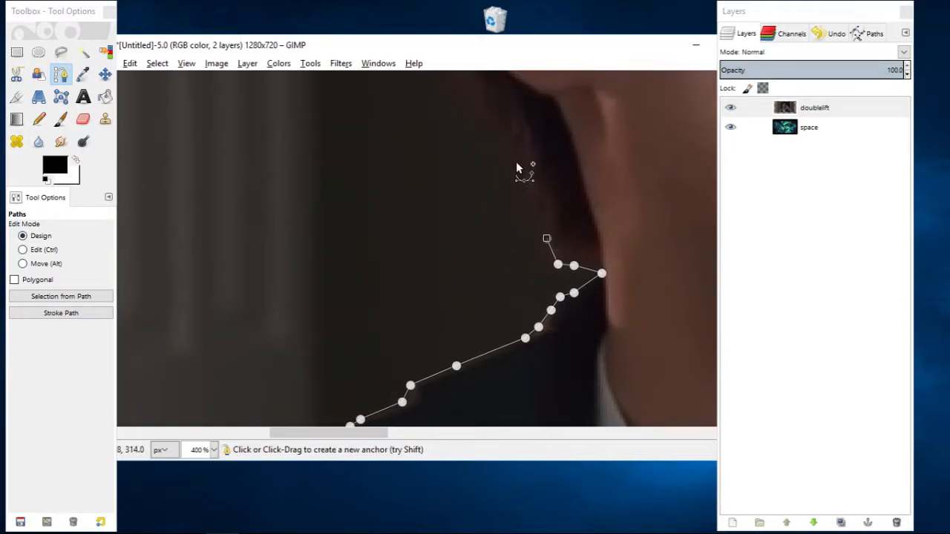
scroll(516, 160, "down", 2)
scroll(516, 160, "up", 2)
left_click_drag(518, 159, 484, 254)
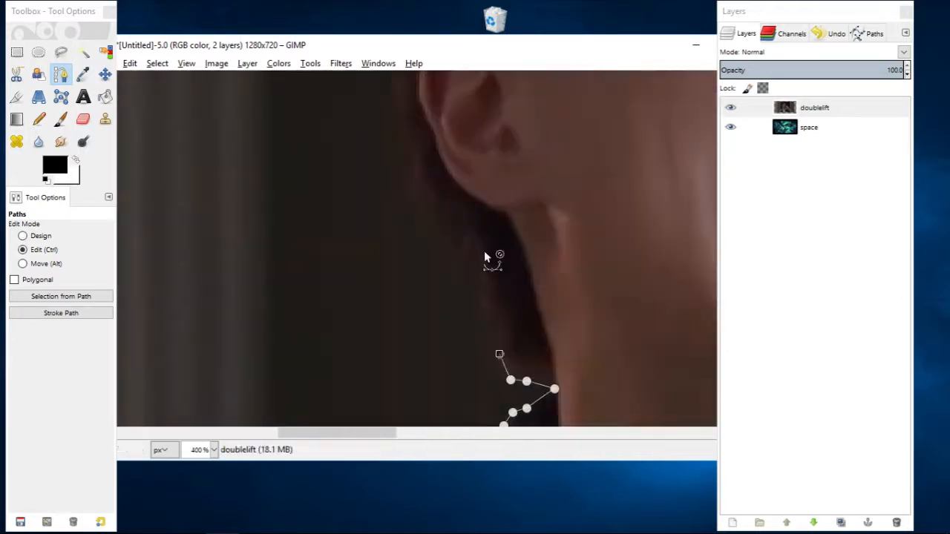
left_click(383, 258)
scroll(372, 245, "up", 4)
left_click(326, 205)
Carry the path loosely around the top of the head, leaving a margin outside the hair.
scroll(334, 194, "up", 4)
scroll(282, 167, "down", 2)
left_click(290, 178)
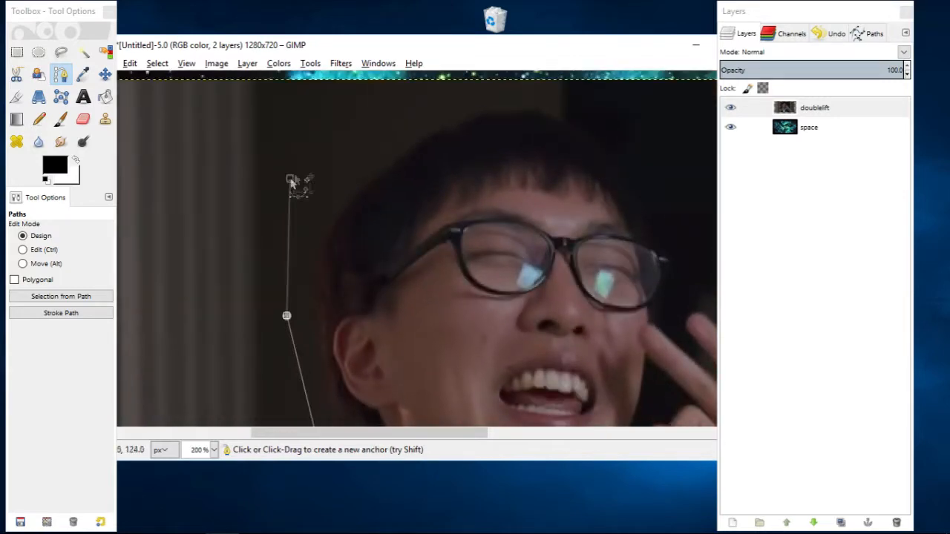
left_click(399, 96)
left_click(571, 93)
left_click(658, 145)
Trace the path around the outer corner of the glasses and down the cheek to the first fingertip.
left_click_drag(685, 246, 428, 225)
left_click(399, 225)
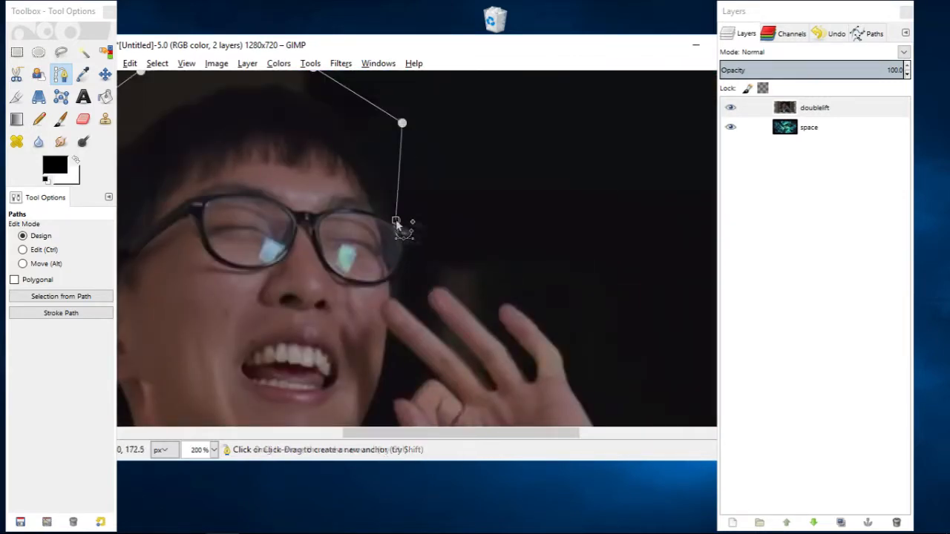
scroll(399, 223, "up", 3)
left_click(409, 228)
left_click(419, 253)
left_click(397, 274)
left_click(392, 300)
left_click(386, 331)
left_click(357, 373)
left_click(359, 153)
Trace the path along the outer edge of the finger touching the face and around the base of the first finger gap.
left_click(377, 159)
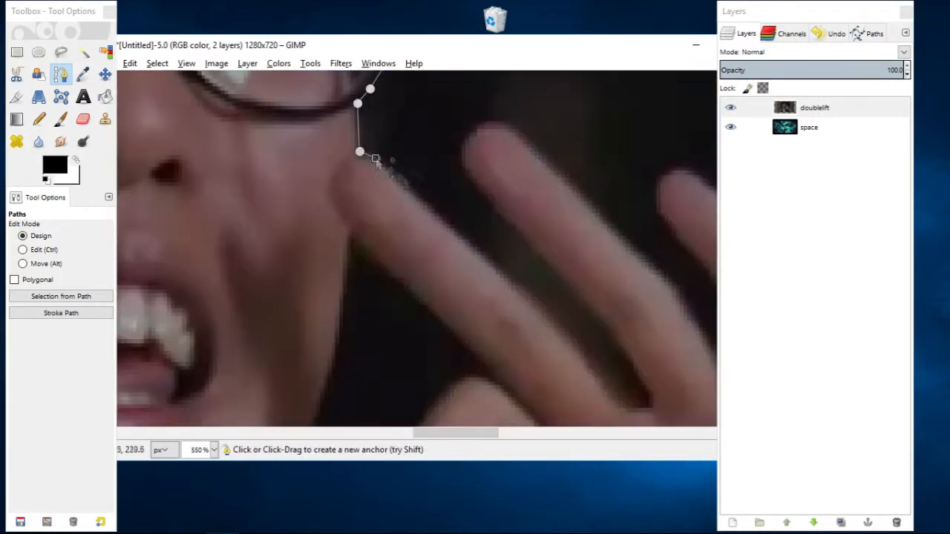
left_click(427, 206)
left_click(482, 254)
left_click(531, 292)
left_click(568, 334)
scroll(537, 309, "down", 3)
scroll(531, 316, "up", 4)
left_click(503, 235)
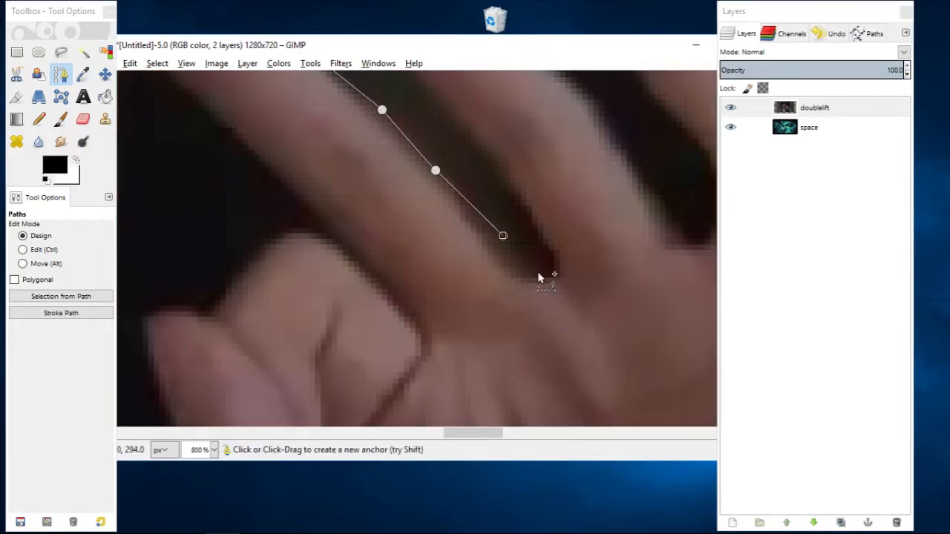
left_click(536, 272)
left_click(556, 274)
Trace the path up and around the middle raised finger and down its far edge toward the second gap.
left_click(556, 250)
left_click(502, 172)
left_click_drag(458, 113, 502, 255)
left_click(502, 253)
left_click(525, 287)
left_click(557, 330)
left_click(584, 367)
left_click(465, 274)
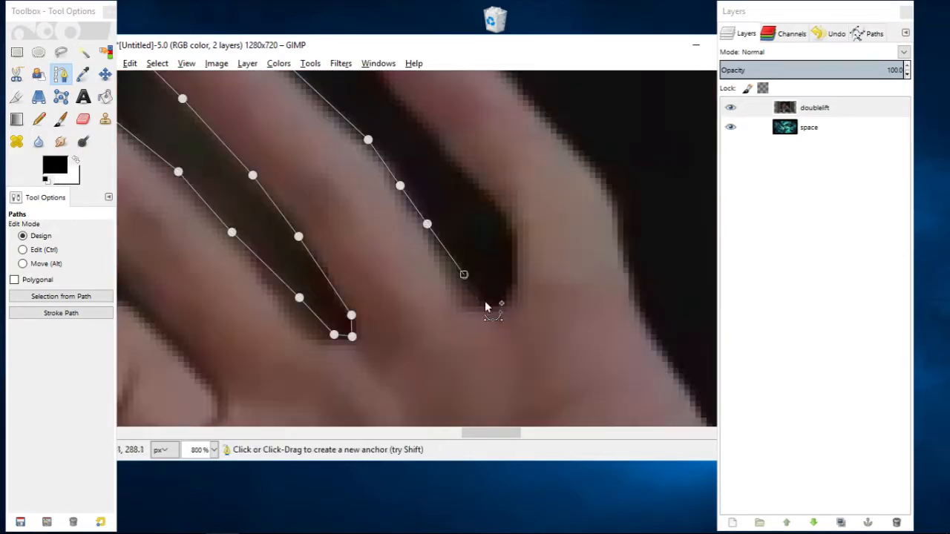
Continue the path around the base of the second finger gap and over the last raised finger.
left_click(484, 300)
left_click(512, 292)
left_click(514, 234)
left_click(497, 205)
left_click(406, 220)
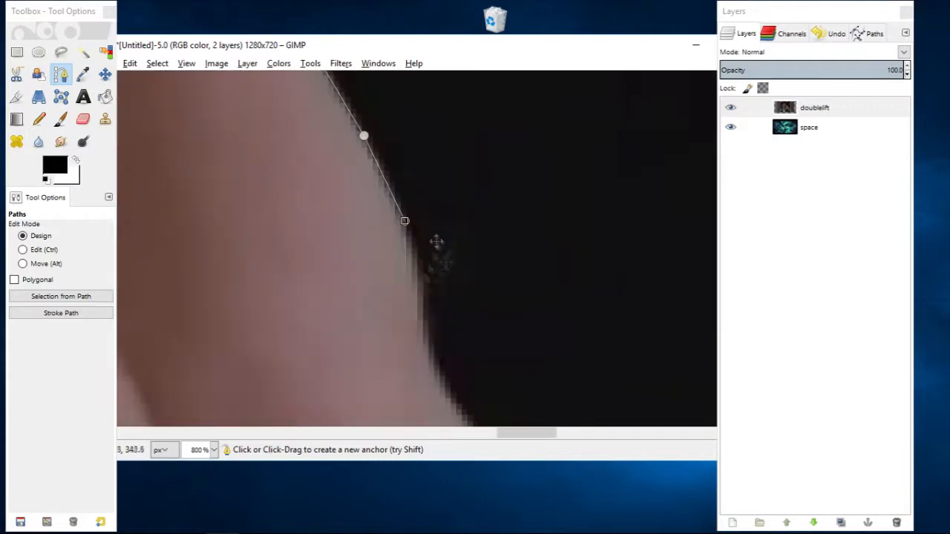
Trace the path down the outer edge of the raised hand and wrist to the sleeve.
left_click(428, 293)
left_click(467, 325)
left_click(437, 282)
left_click(465, 295)
left_click(487, 303)
left_click(522, 344)
Follow the upper edge of the raised arm's sleeve with the path and round the fabric fold.
left_click(355, 200)
left_click(404, 252)
left_click(462, 315)
left_click(480, 322)
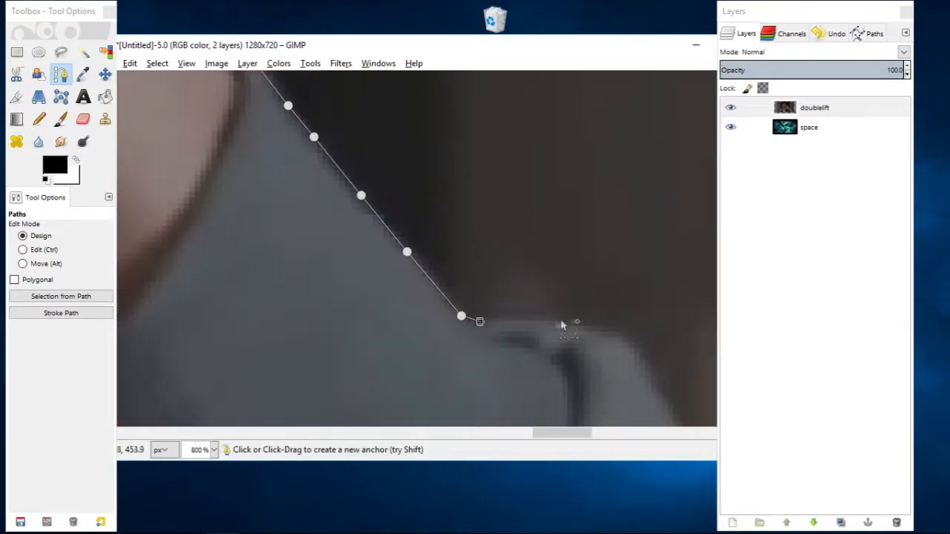
left_click(560, 322)
left_click(615, 333)
left_click(638, 351)
Continue the path along the outer edge of the raised arm's sleeve toward the elbow.
left_click(425, 242)
left_click(443, 284)
left_click(397, 349)
left_click(453, 391)
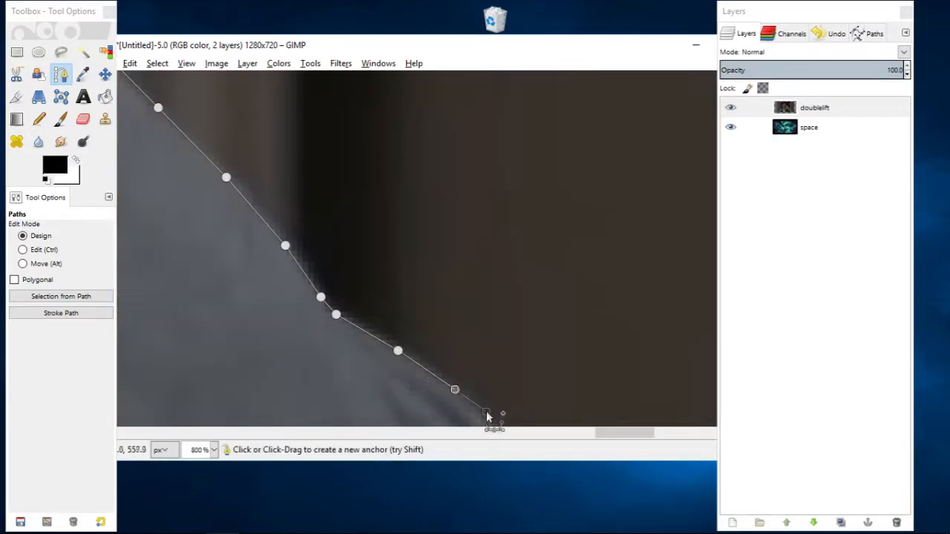
left_click(487, 414)
Trace the path around the elbow and down to just below the photo's lower edge.
left_click(371, 136)
left_click(407, 199)
left_click(429, 257)
left_click(467, 188)
left_click(482, 233)
left_click(452, 209)
left_click(429, 294)
scroll(604, 347, "down", 8)
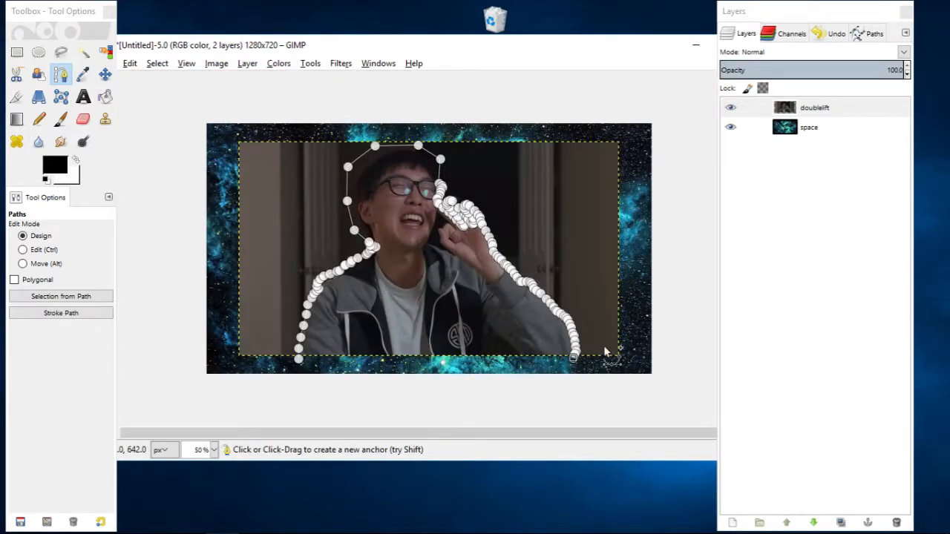
Close the path around the outside of the canvas back at its first anchor and create a selection from it.
left_click(641, 373)
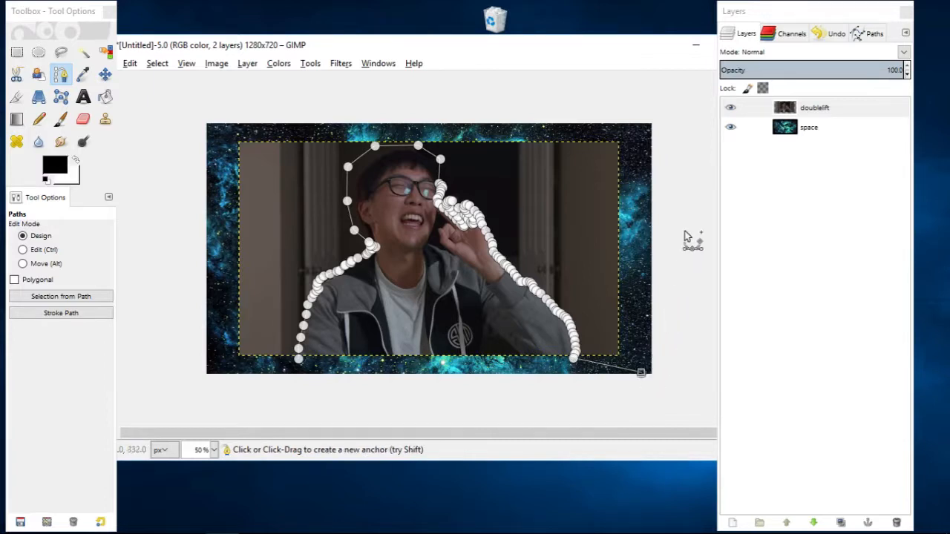
left_click(669, 109)
left_click(181, 101)
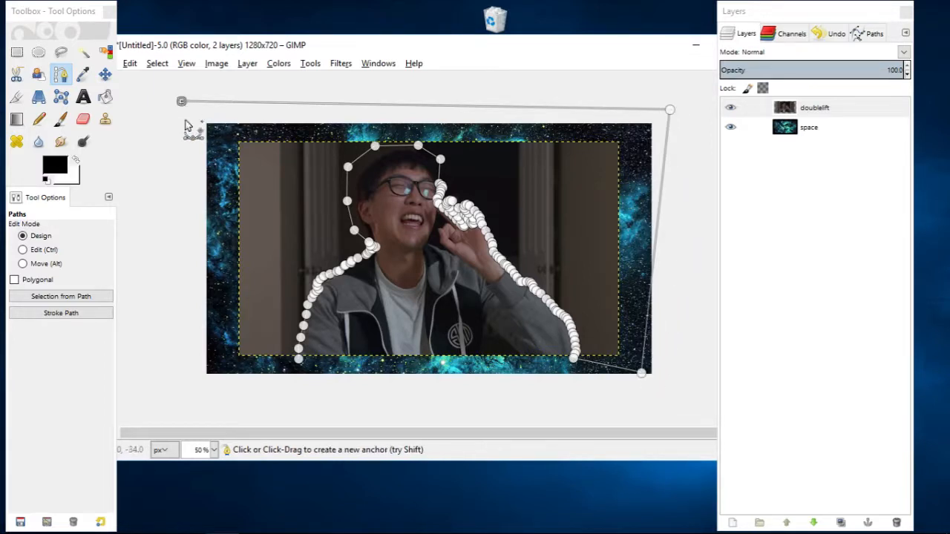
left_click(186, 399)
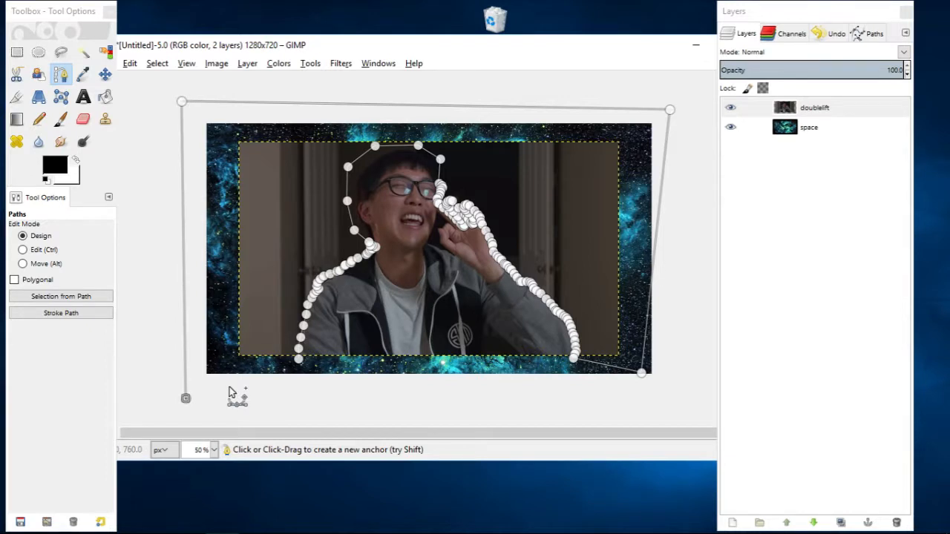
left_click(299, 360, "ctrl")
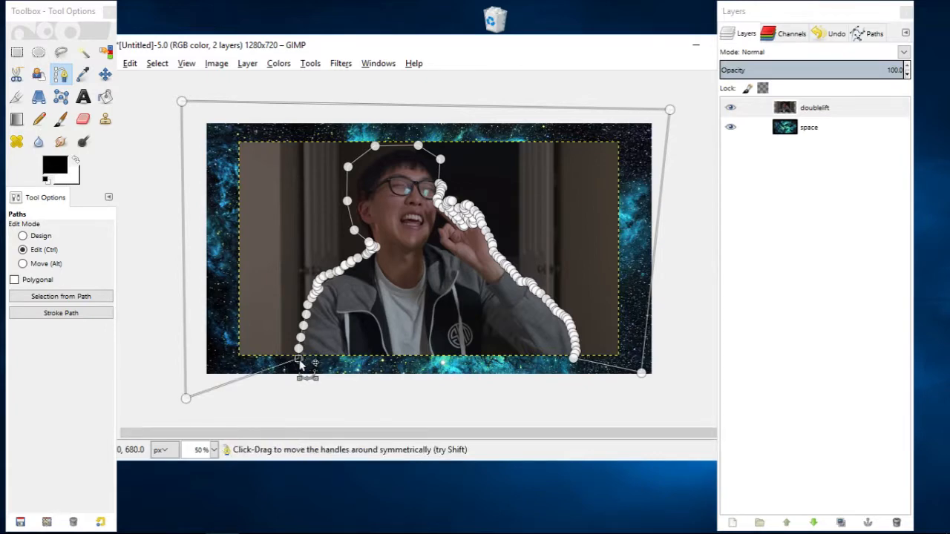
left_click(40, 297)
key("plus")
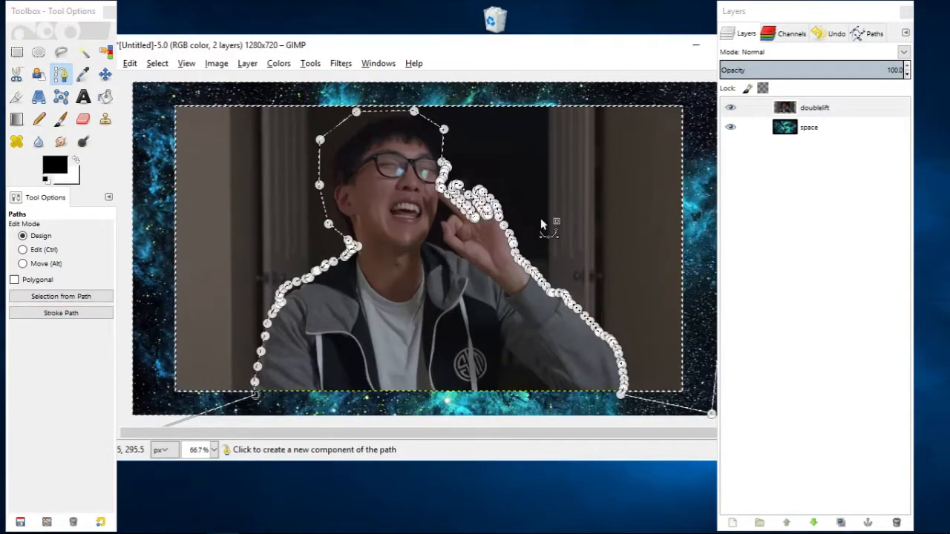
scroll(270, 238, "up", 4)
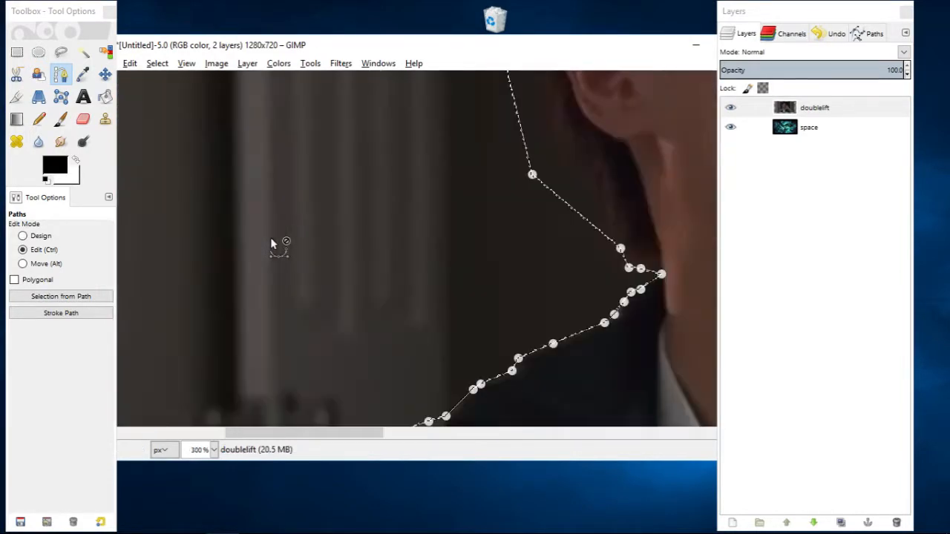
key("Delete")
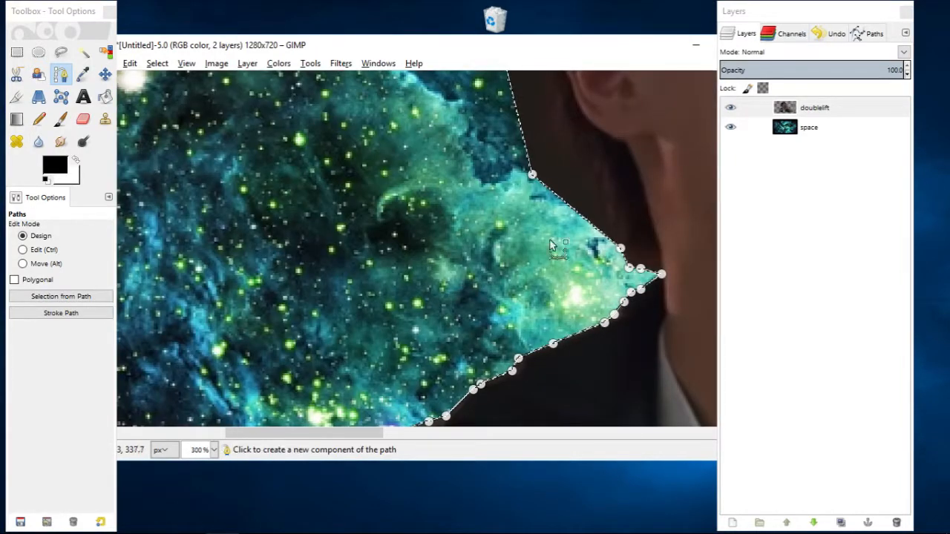
key("ctrl+z")
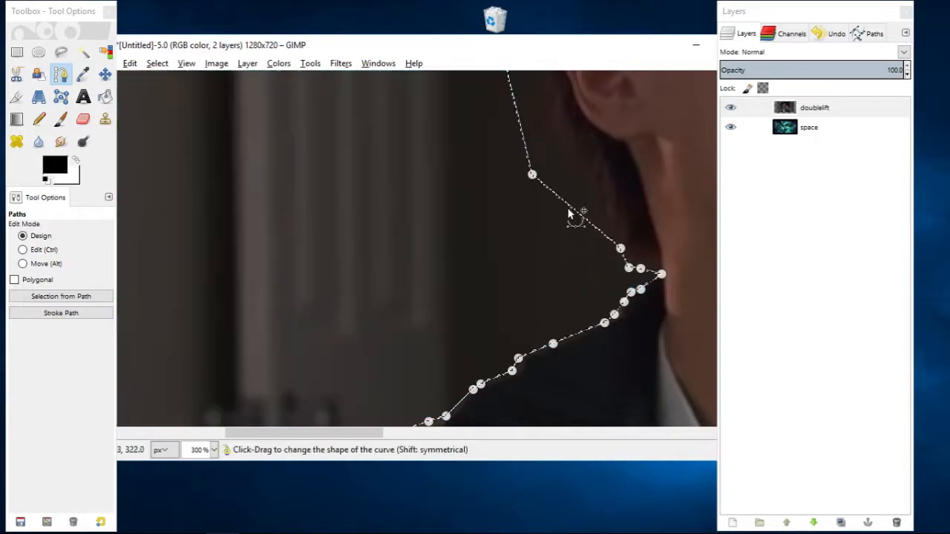
Feather the selection by 3 px and delete the photo background from the doublelift layer.
left_click(157, 63)
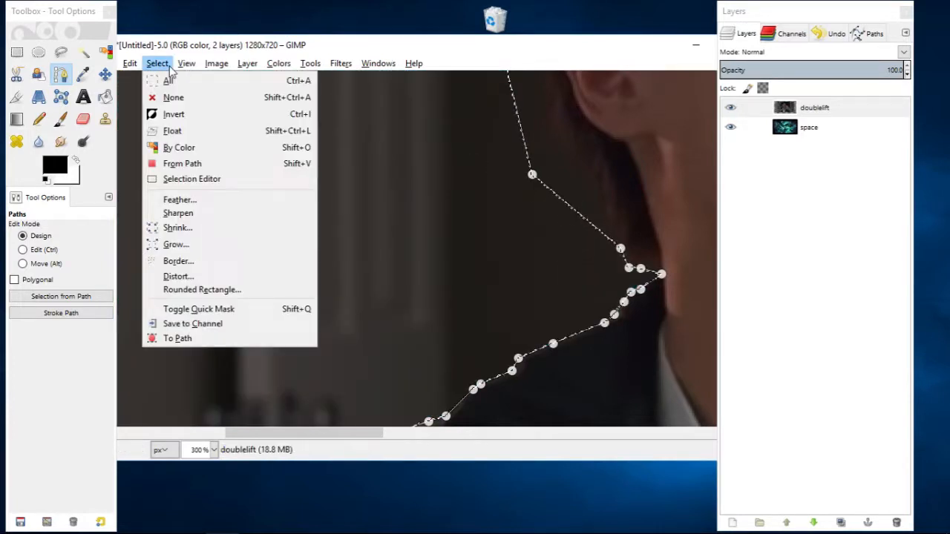
left_click(194, 201)
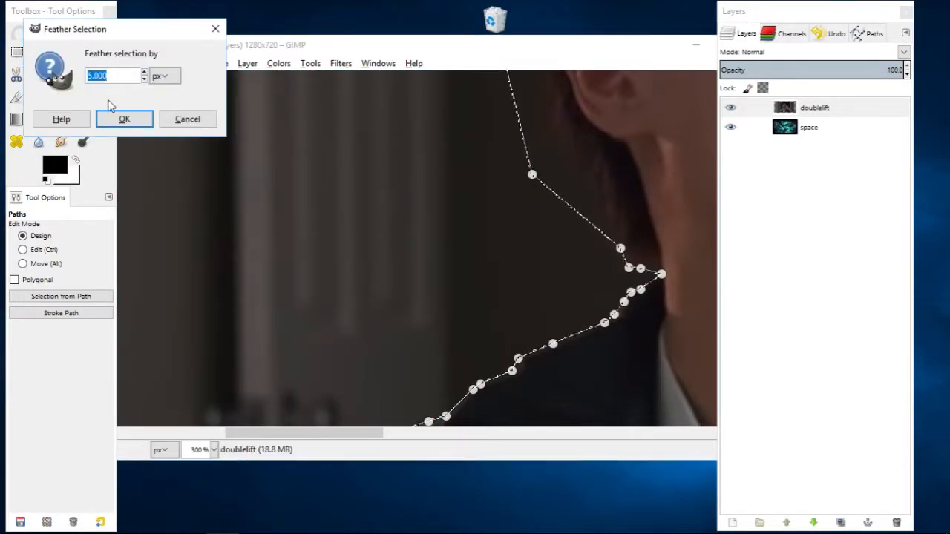
type("3")
left_click(123, 119)
key("Delete")
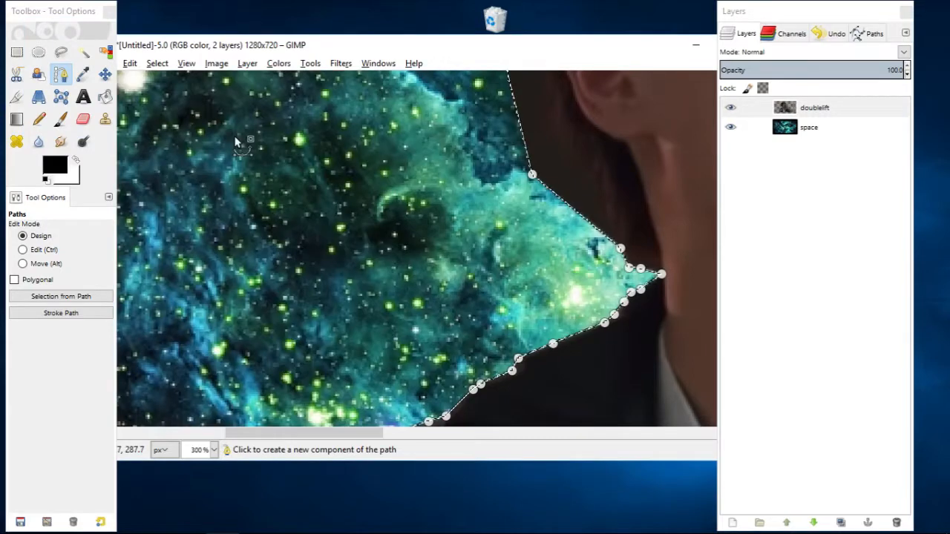
scroll(554, 298, "down", 5)
scroll(554, 298, "down", 3)
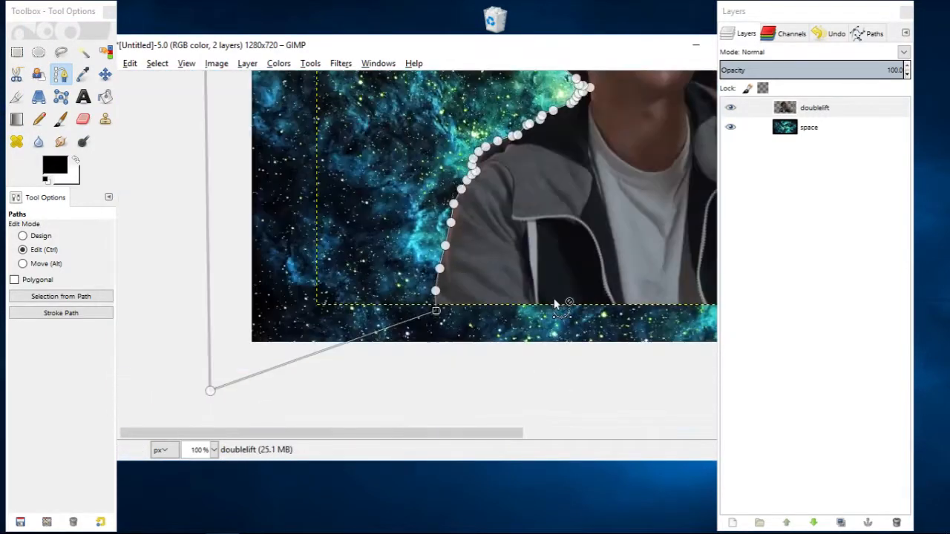
scroll(468, 264, "down", 1)
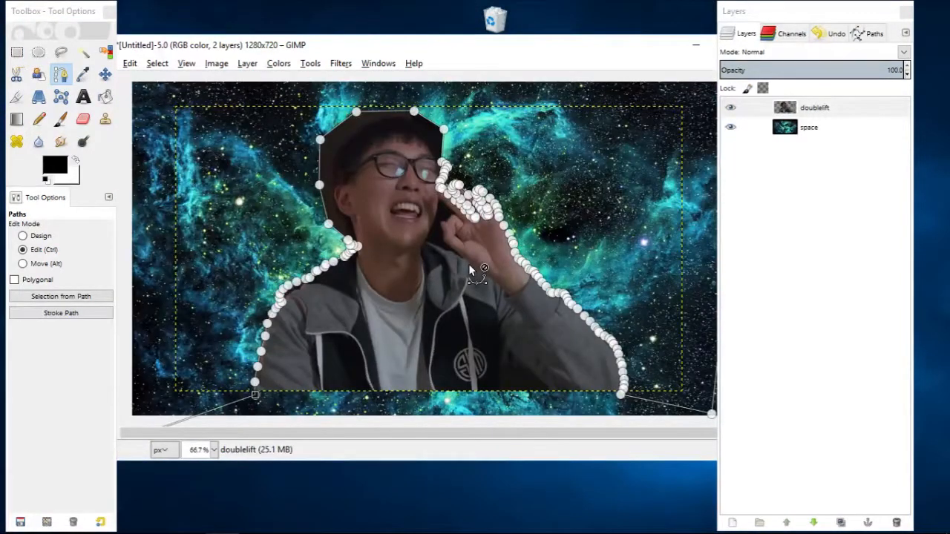
Start a new path where the index finger meets the cheek and trace down the jaw and along the hoodie's collar.
left_click(83, 76)
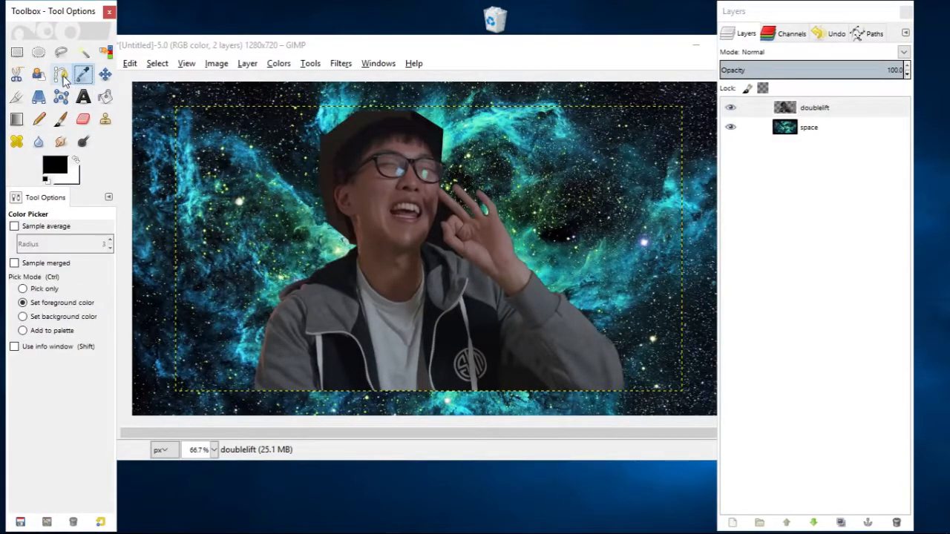
left_click(61, 75)
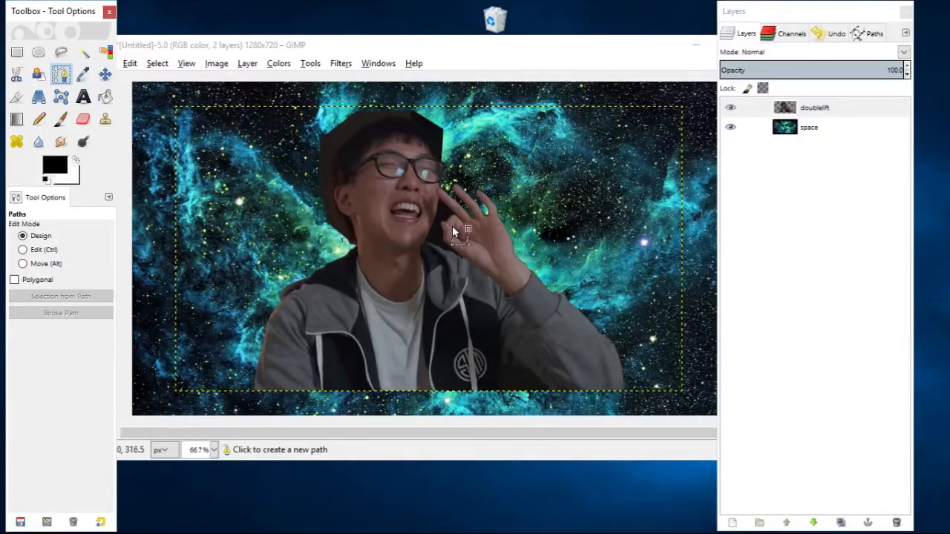
scroll(453, 226, "up", 5)
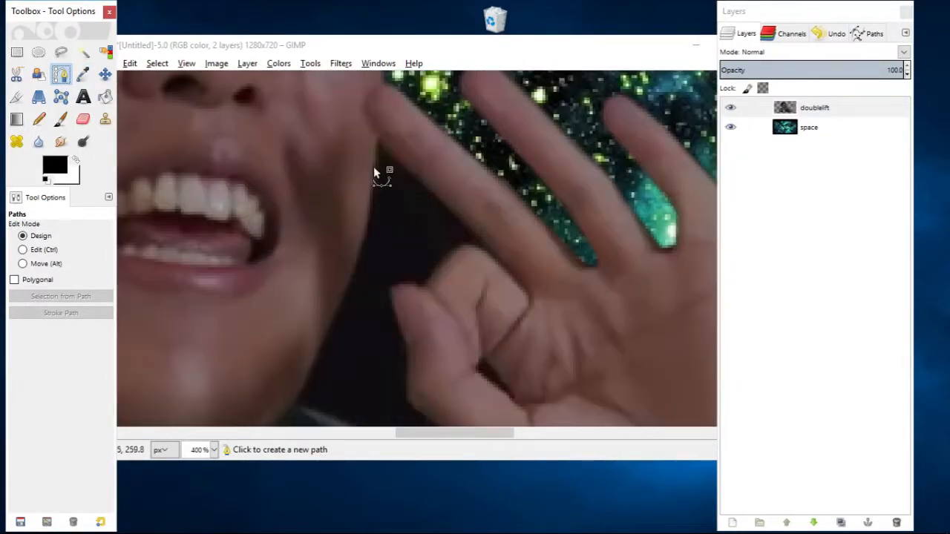
left_click(378, 137)
left_click(372, 209)
left_click(351, 284)
left_click(319, 354)
scroll(319, 354, "down", 3)
left_click(252, 270)
left_click(247, 280)
left_click(290, 295)
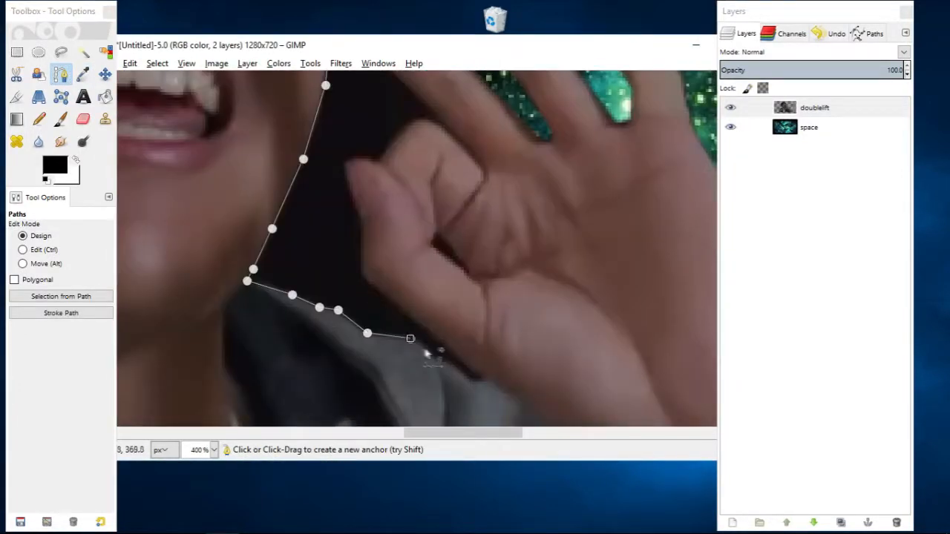
Continue the path around the thumb and curled finger and up the index finger, closing it at its first anchor.
left_click(349, 265)
left_click(363, 311)
left_click(312, 218)
scroll(473, 147, "up", 3)
left_click(420, 264)
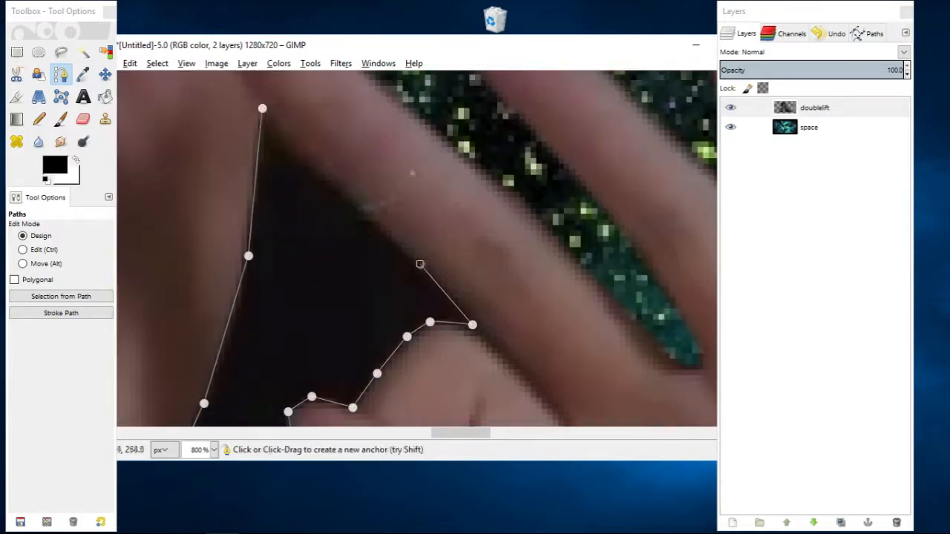
left_click(353, 194)
left_click(295, 142)
left_click(262, 109, "ctrl")
Turn the path into a feathered selection and delete the dark background between the jaw and the hand.
left_click(79, 302)
left_click(158, 64)
key("Delete")
Outline the small dark gap between the thumb and palm with a path and remove it using a feathered selection.
scroll(416, 249, "down", 5)
left_click(313, 221)
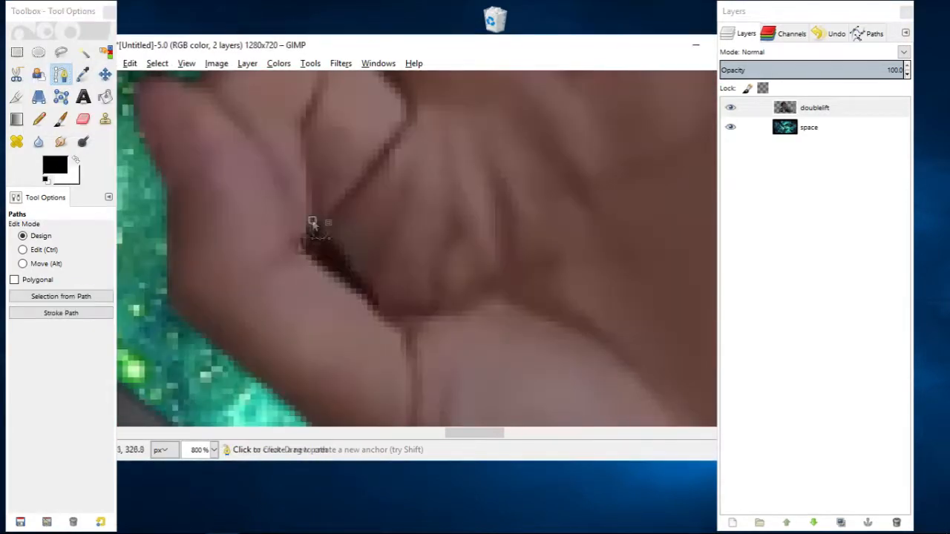
left_click(296, 246)
left_click(376, 311)
left_click(380, 294)
left_click(61, 296)
left_click(157, 64)
left_click(181, 199)
scroll(242, 193, "down", 4)
left_click(105, 74)
left_click(68, 228)
scroll(241, 193, "up", 2)
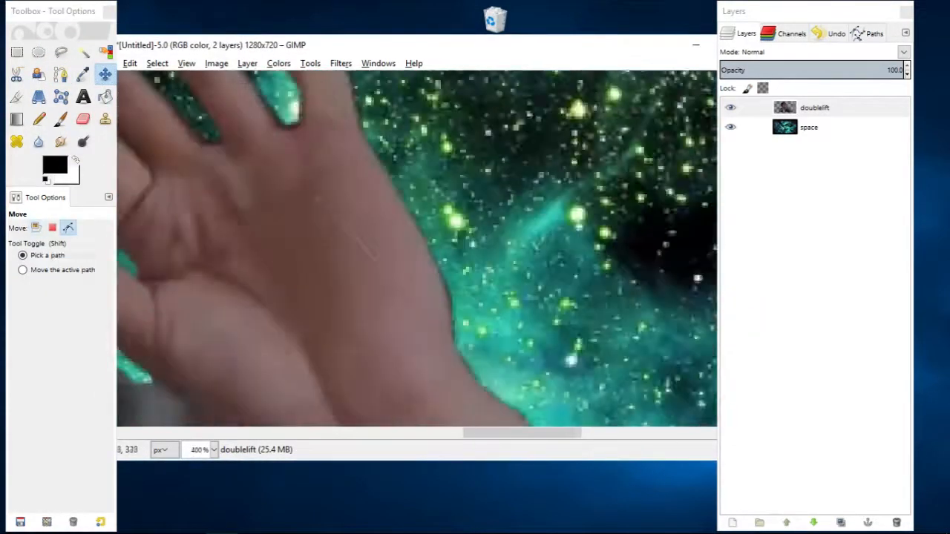
scroll(434, 316, "down", 2)
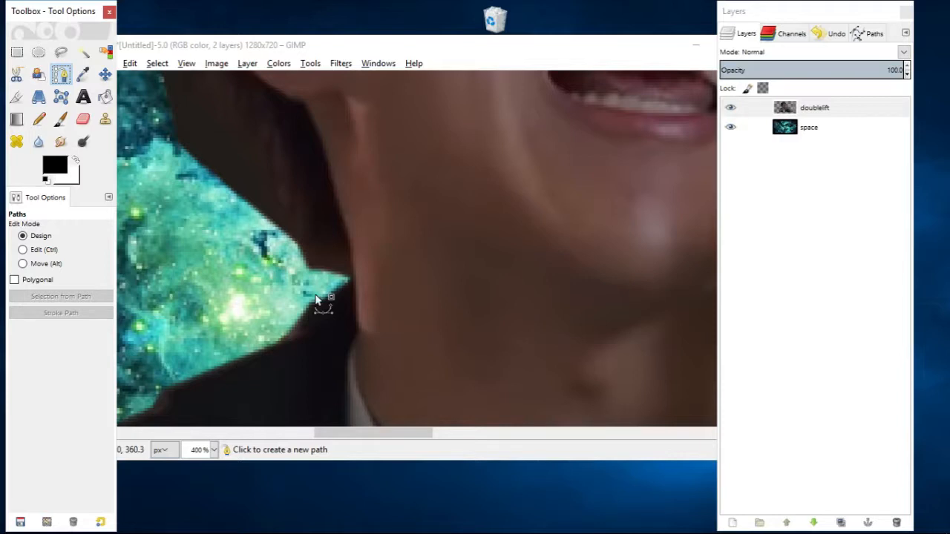
Start a new path beside the collar and trace up the neck and along the hair below the ear.
scroll(315, 299, "up", 2)
scroll(316, 299, "left", 1)
left_click(333, 368)
left_click(385, 352)
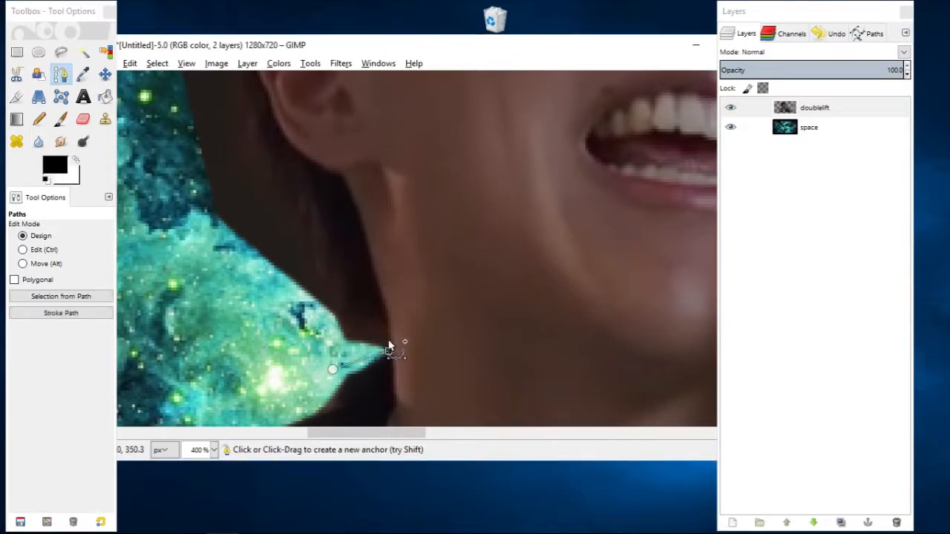
left_click(387, 310)
left_click(342, 238)
left_click(288, 166)
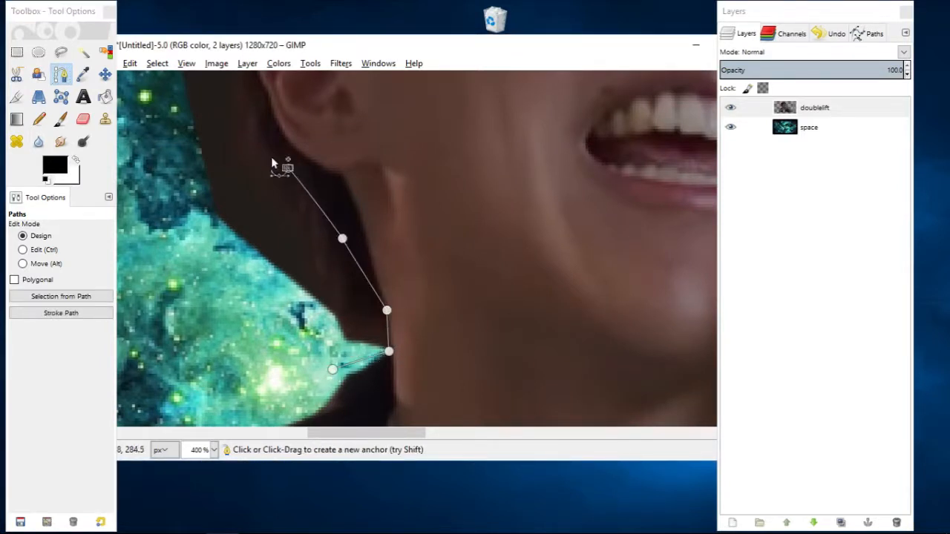
Close the path around the outside of the leftover background behind the ear and create a selection from it.
left_click(178, 98)
left_click(178, 231)
left_click(221, 295)
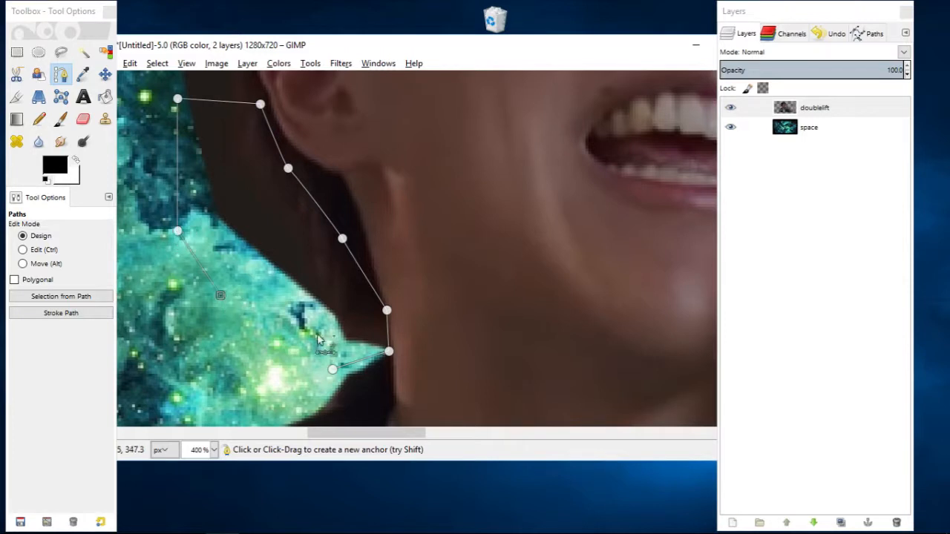
left_click(333, 368, "ctrl")
left_click(80, 295)
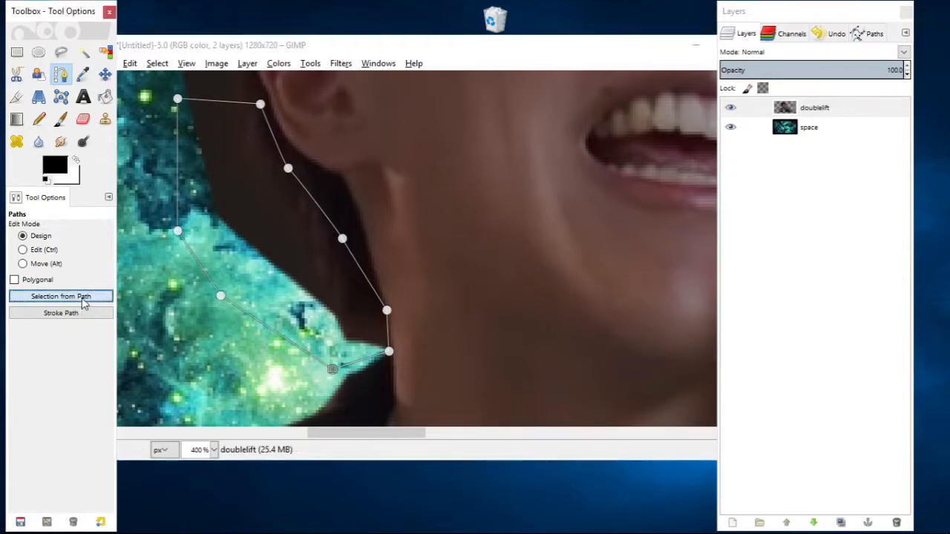
Try to narrow the selection to the brown leftover background behind the ear with Fuzzy Select.
left_click(83, 52)
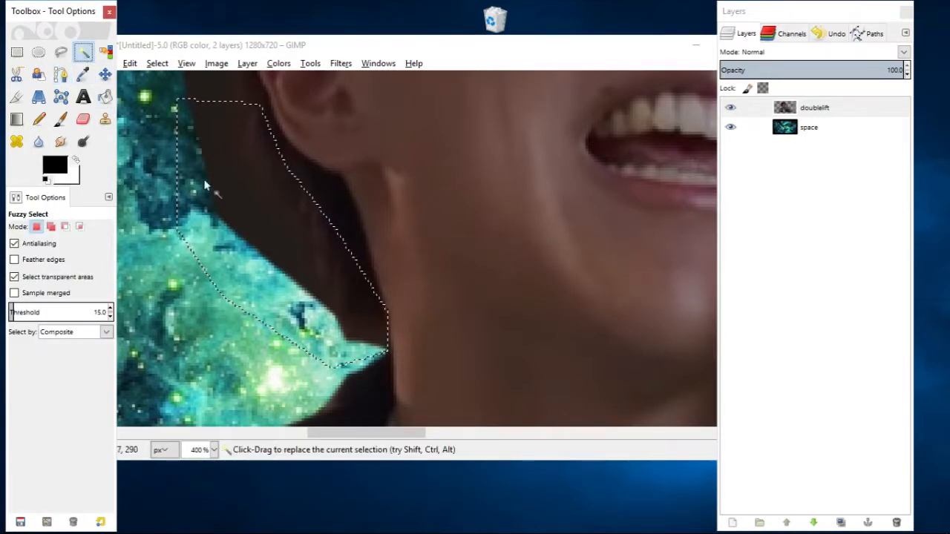
left_click(242, 214, "ctrl+shift")
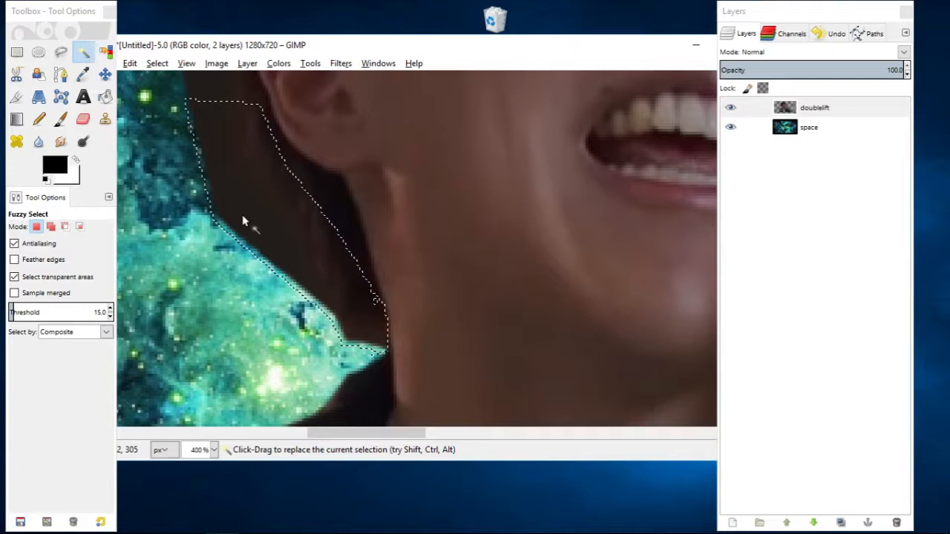
key("ctrl+z")
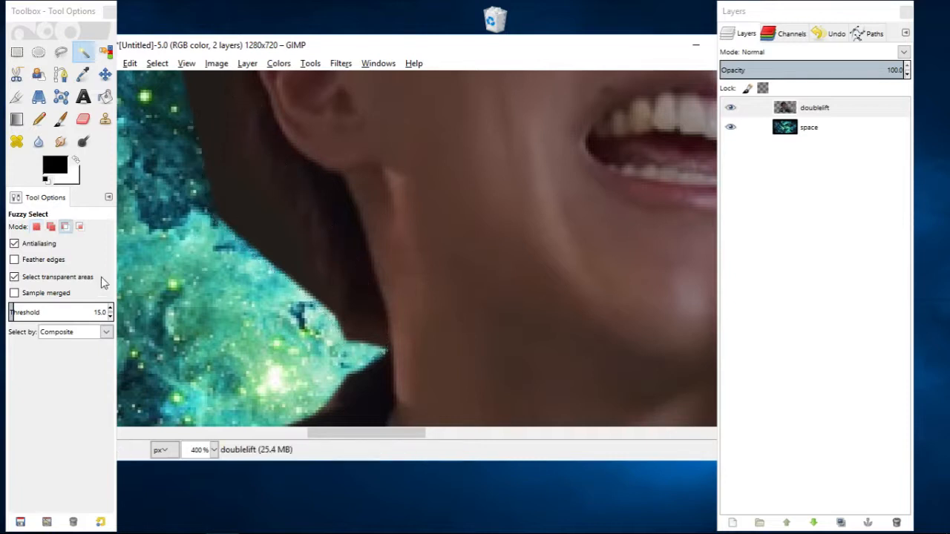
Set the Fuzzy Select threshold to 3 and intersect the selection with the brown background beside the hair.
left_click(102, 313)
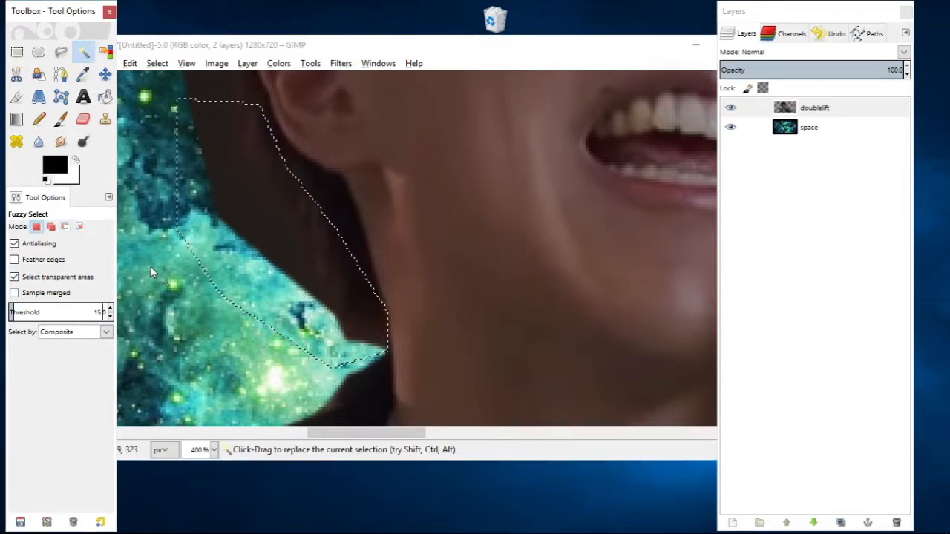
key("ctrl+a")
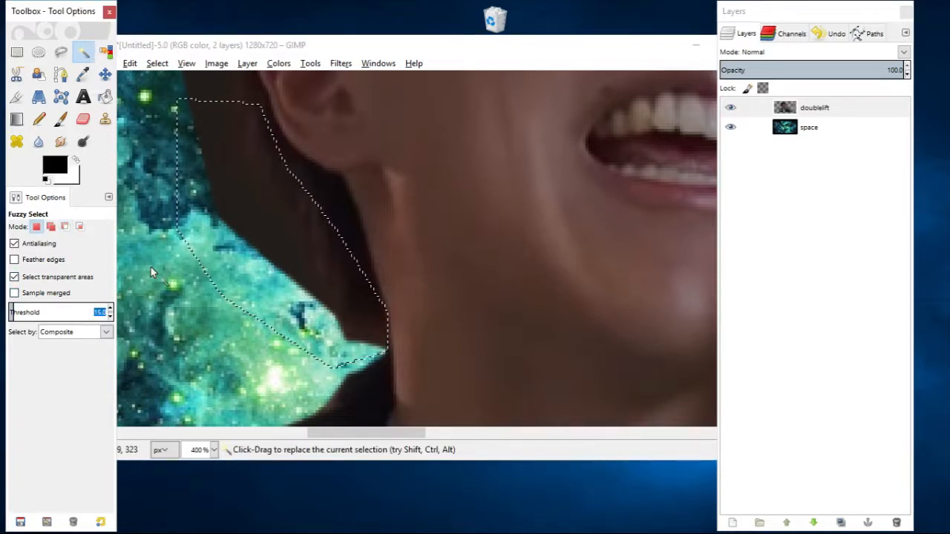
type("3")
scroll(151, 267, "up", 2)
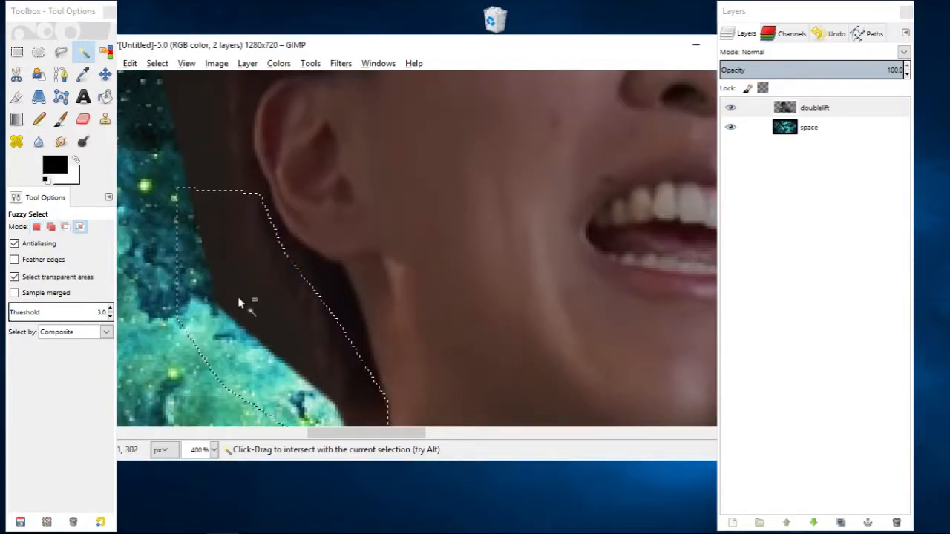
left_click(241, 299)
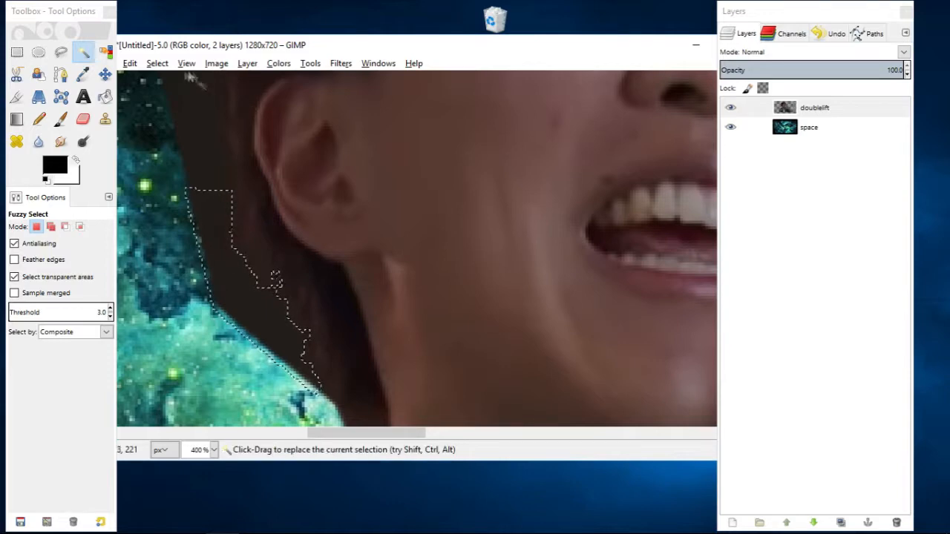
Feather the selection by 5 px, delete the leftover background behind the ear and clear the selection.
left_click(156, 63)
left_click(208, 200)
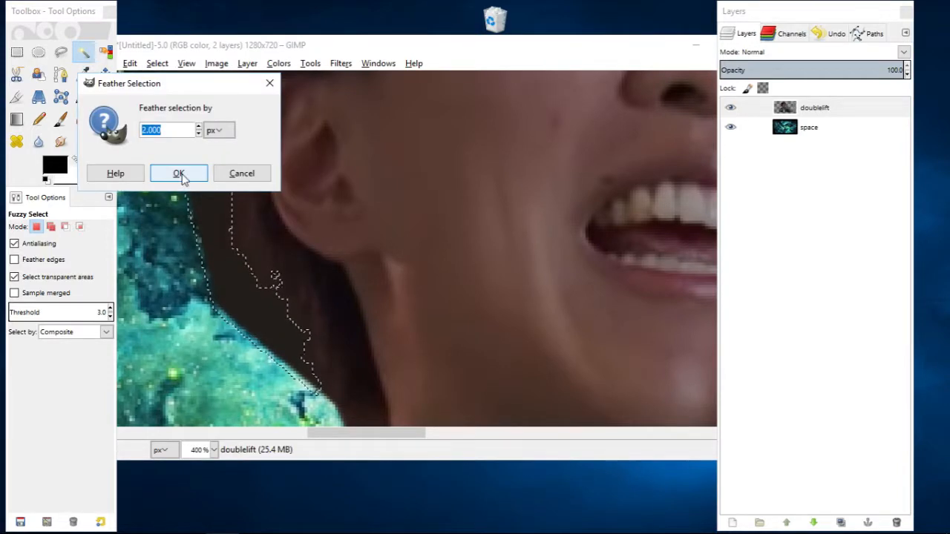
type("5")
left_click(183, 172)
key("Delete")
key("ctrl+shift+a")
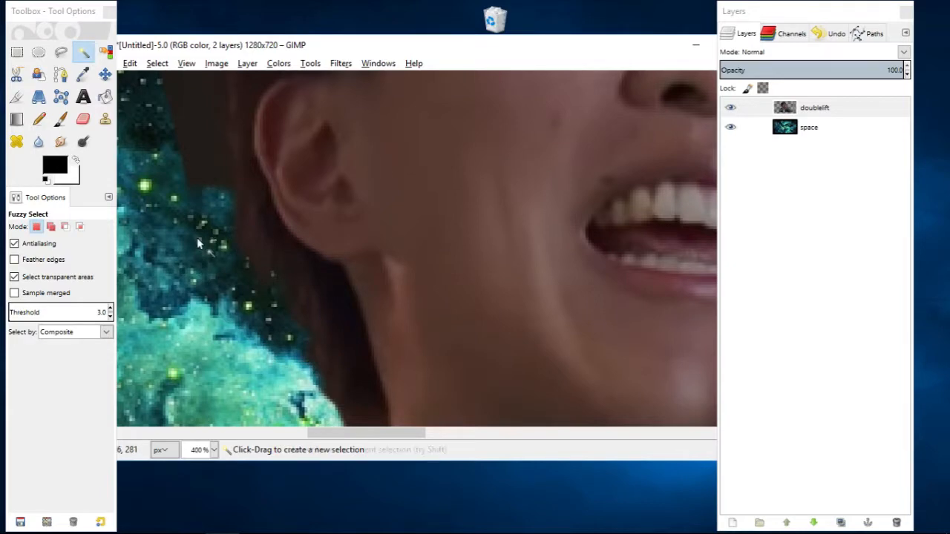
Inspect the cut-out edge of the hair and neck with the space layer hidden, and show the layer again.
key("shift+e")
left_click(731, 127)
scroll(459, 228, "down", 3)
scroll(459, 227, "up", 3)
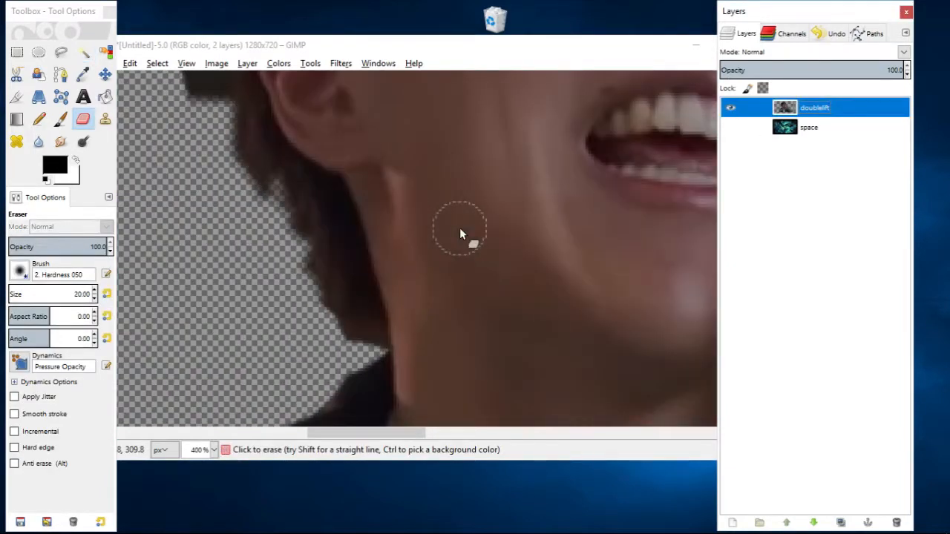
left_click(730, 127)
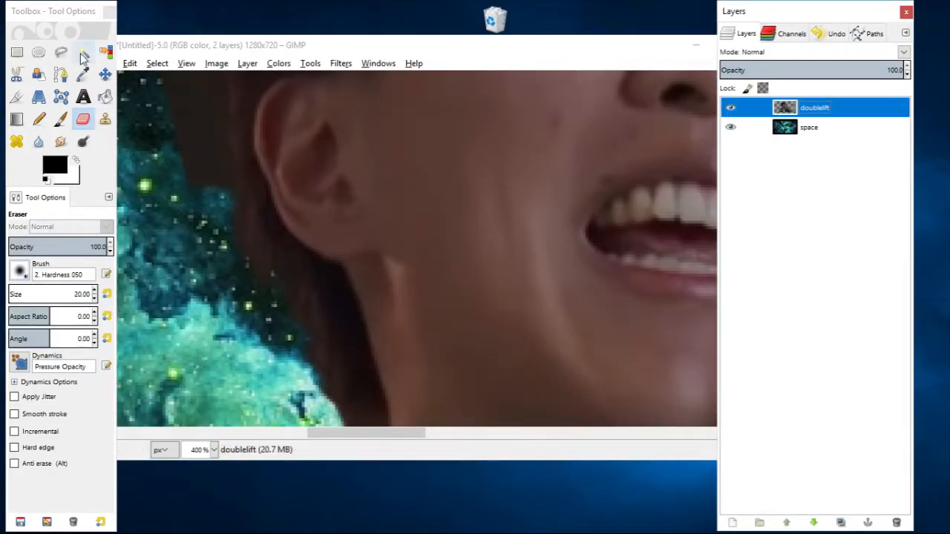
Start a path at the hair beside the ear and trace up the side of the head.
left_click(61, 74)
scroll(233, 292, "up", 2)
left_click(233, 287)
left_click(225, 214)
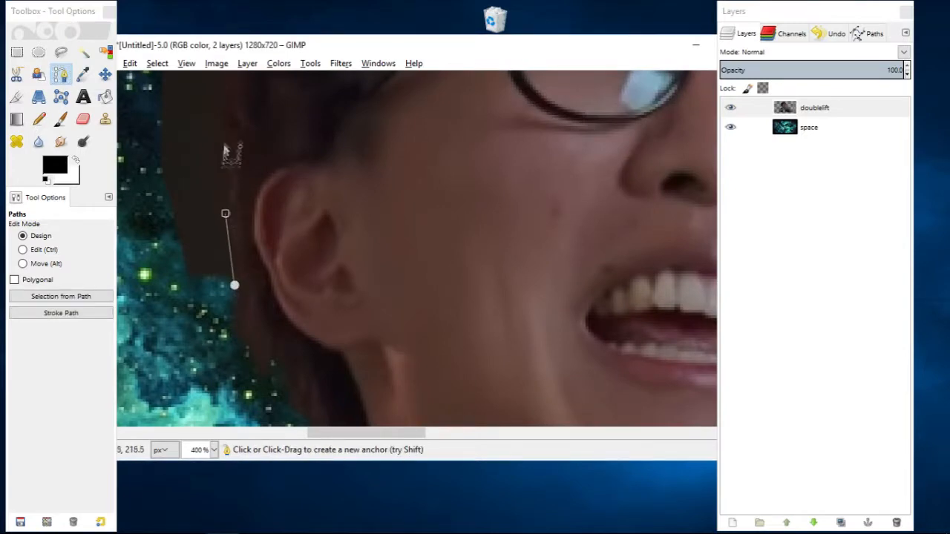
left_click(226, 151)
scroll(227, 155, "up", 5)
left_click(158, 300)
Continue the path over the crown and down the far side of the hair to the glasses, and create a selection from it.
scroll(224, 272, "right", 3)
left_click(199, 147)
left_click(279, 146)
left_click(339, 163)
left_click(387, 191)
left_click(430, 236)
scroll(430, 236, "down", 3)
left_click(392, 221)
left_click(414, 261)
left_click(427, 312)
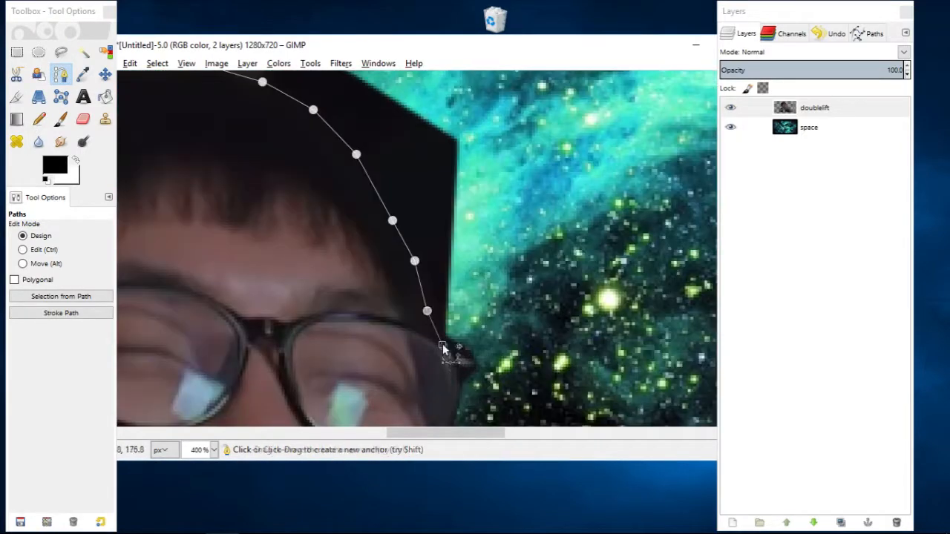
left_click(61, 296)
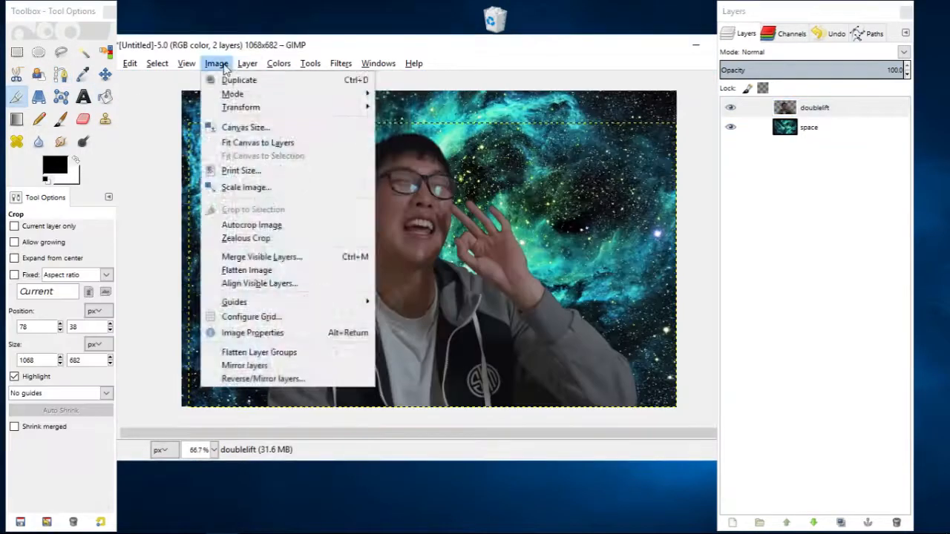
Adjust the doublelift layer with Hue-Saturation, raising the saturation to 90 and shifting the hue until the skin is green.
left_click(297, 96)
left_click_drag(753, 323, 823, 322)
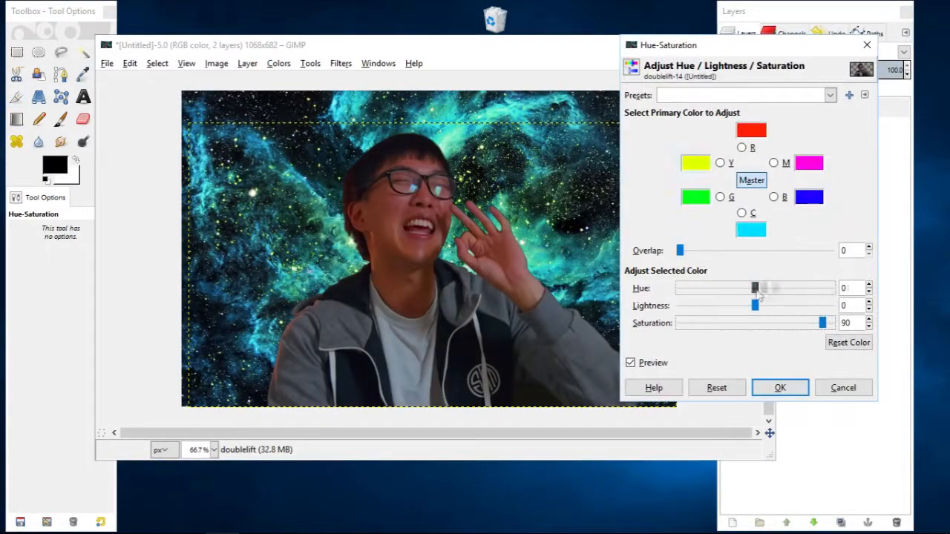
left_click_drag(753, 284, 823, 285)
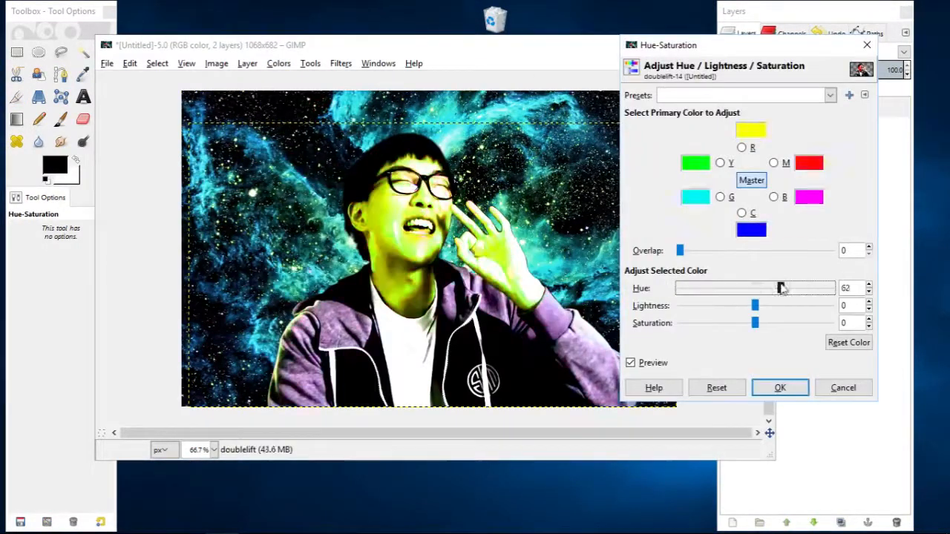
left_click_drag(778, 288, 798, 288)
left_click_drag(681, 251, 835, 256)
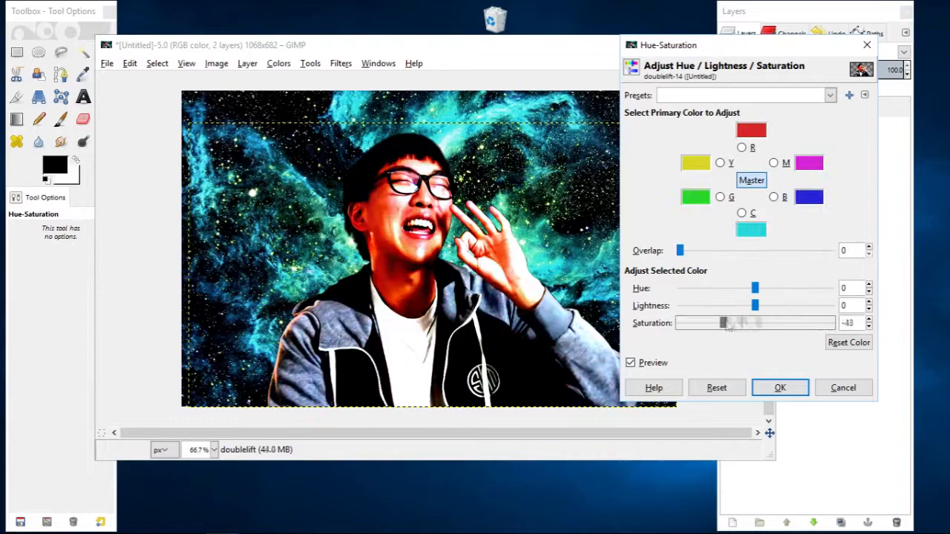
left_click_drag(753, 288, 829, 288)
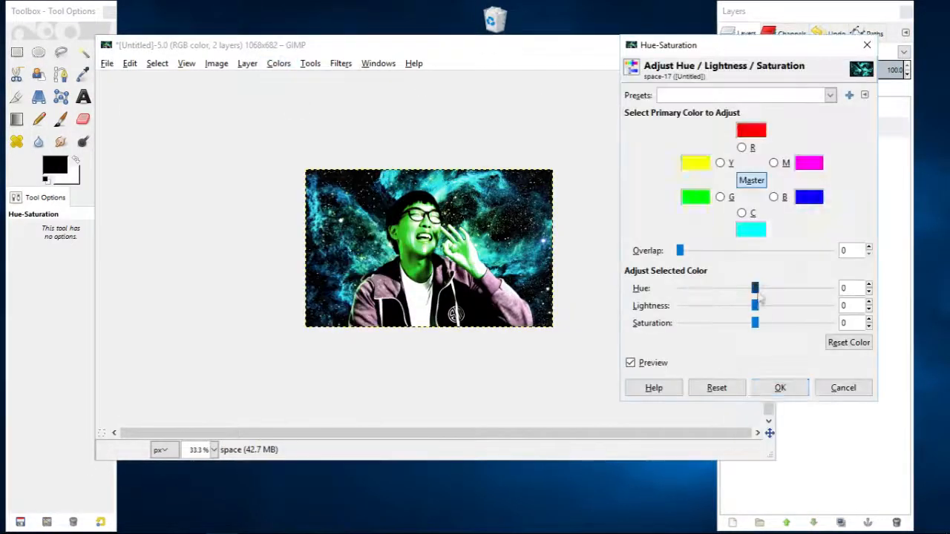
Shift the space layer's hue with Hue-Saturation so the nebula becomes purple.
left_click_drag(755, 288, 791, 288)
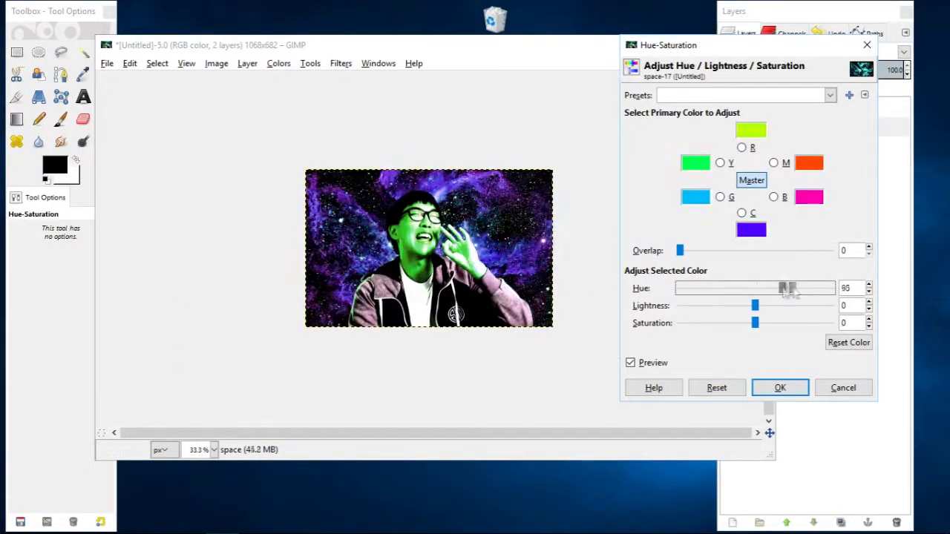